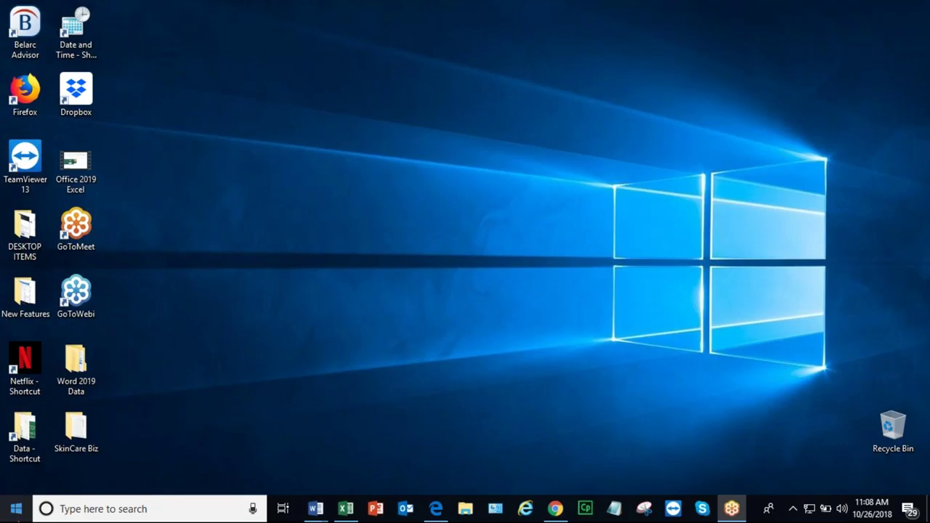
Step: Open the Start menu, scroll the app list to the E–G section, and widen the menu
left_click(16, 512)
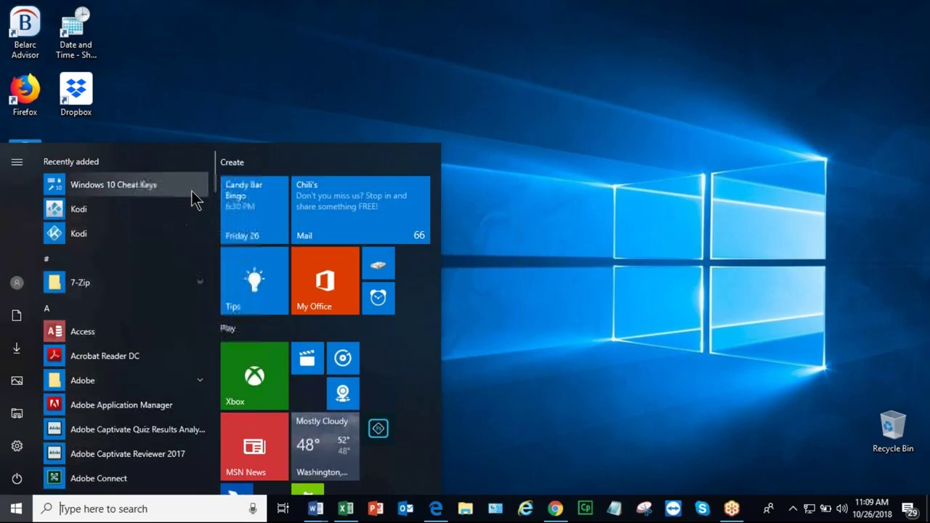
left_click_drag(212, 176, 228, 274)
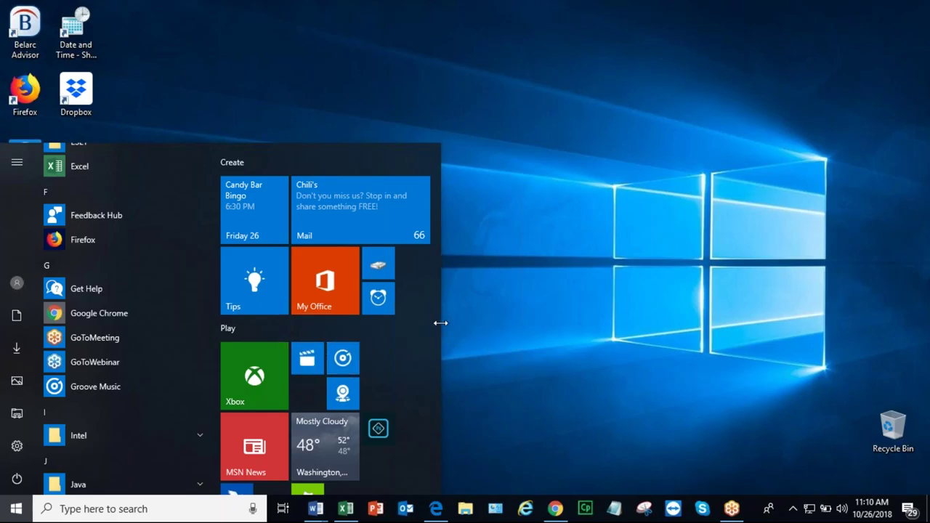
left_click_drag(441, 323, 924, 324)
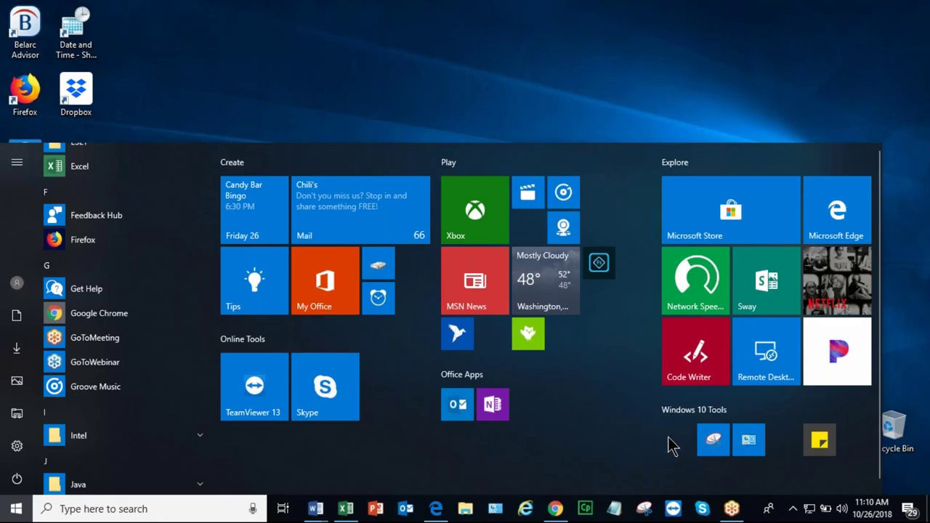
Step: Pin Excel to Start, place its tile next to OneNote in Office Apps, and make it small
right_click(48, 169)
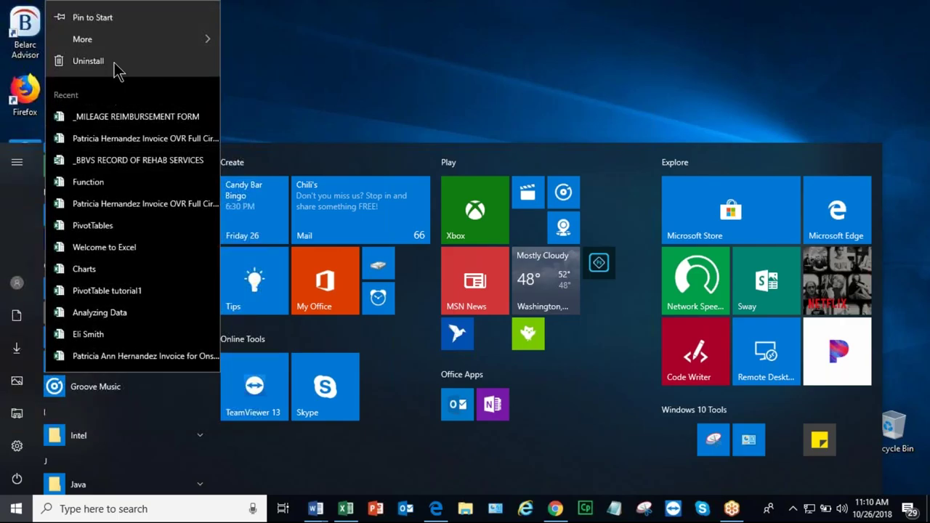
left_click(105, 21)
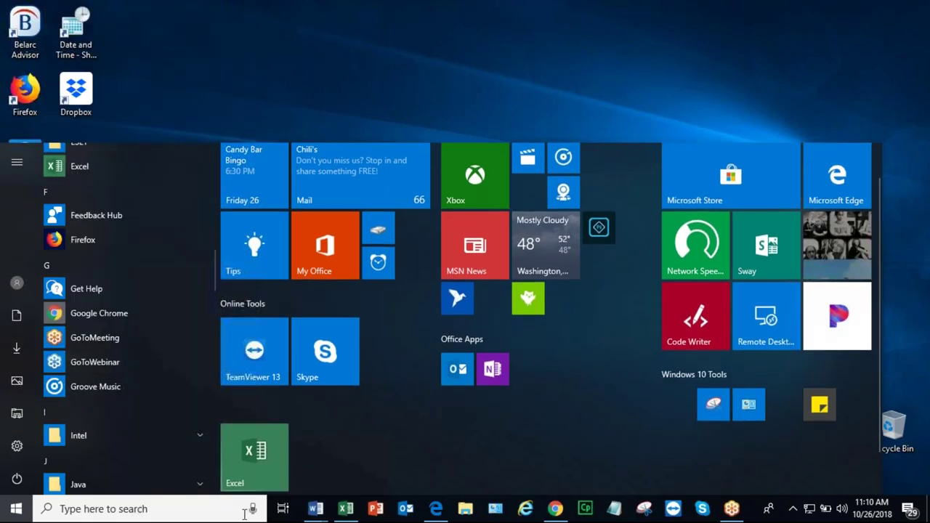
left_click(245, 471)
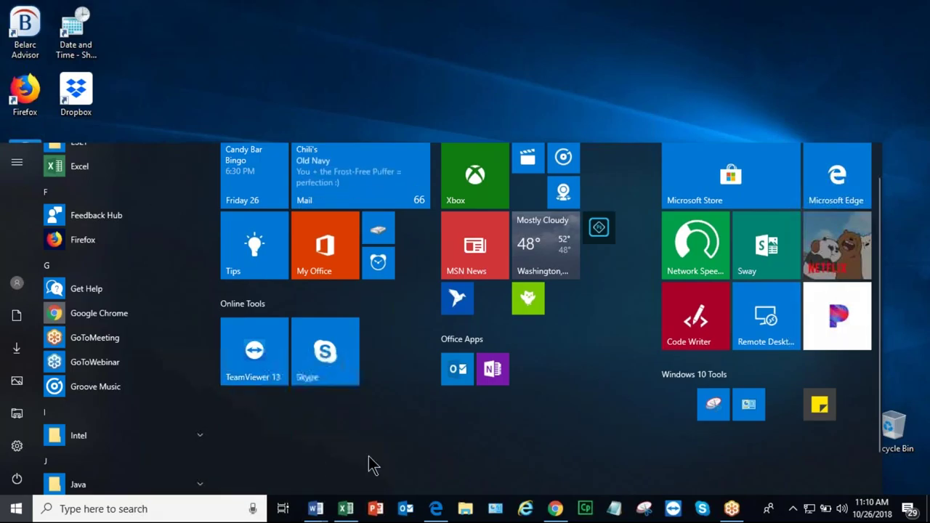
left_click_drag(372, 465, 470, 417)
left_click_drag(487, 458, 562, 387)
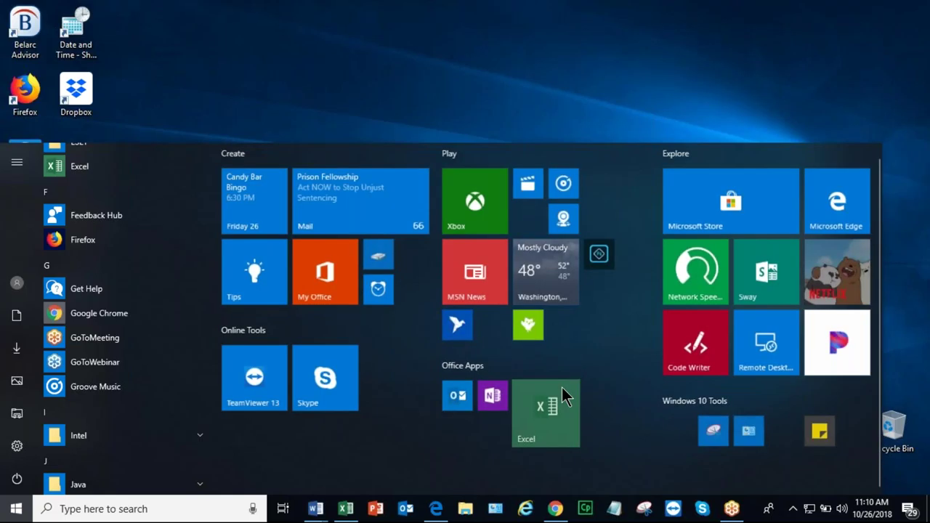
right_click(552, 406)
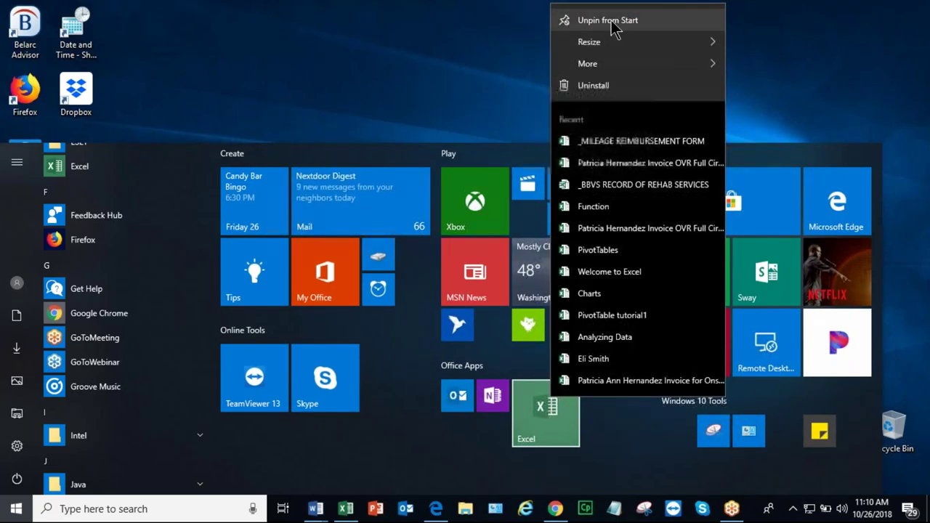
mouse_move(642, 43)
left_click(805, 57)
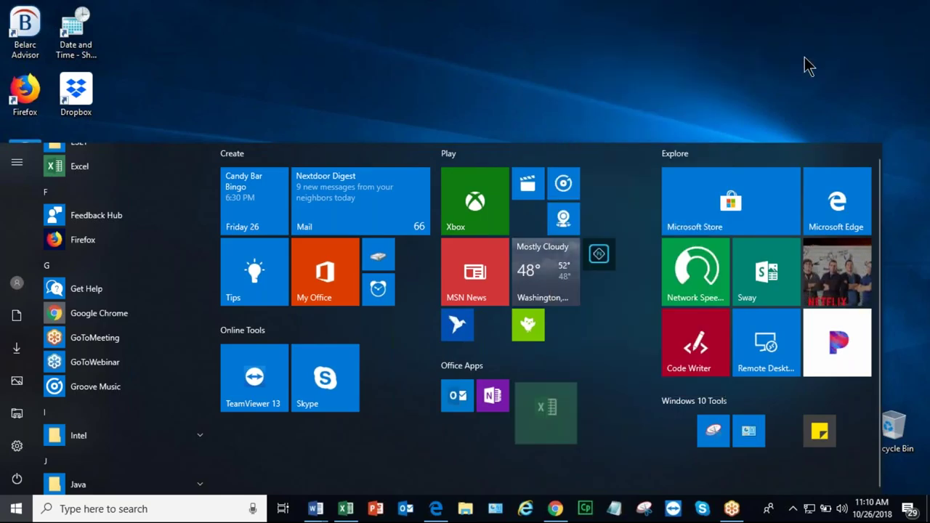
Step: Pin GoToMeeting and GoToWebinar to Start, placing GoToMeeting below the Office Apps group
left_click(471, 365)
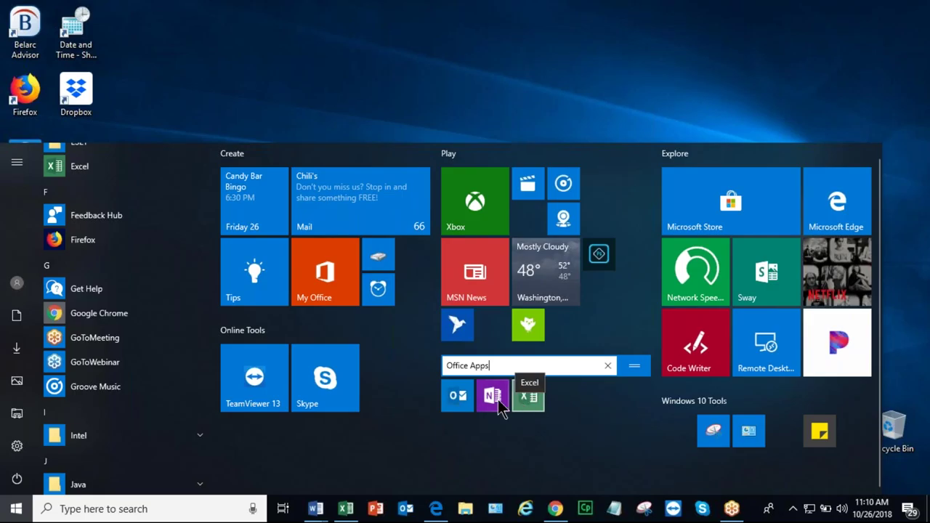
right_click(117, 339)
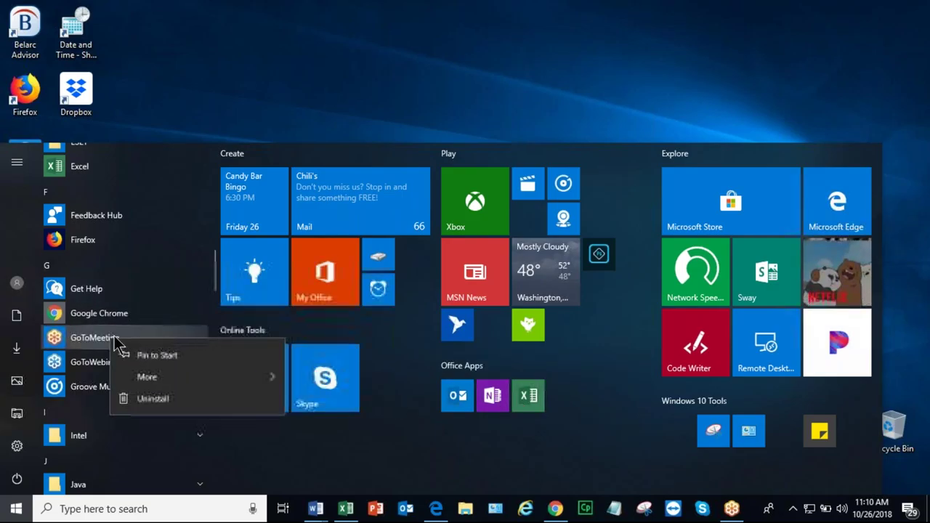
left_click(183, 356)
left_click_drag(257, 459, 488, 449)
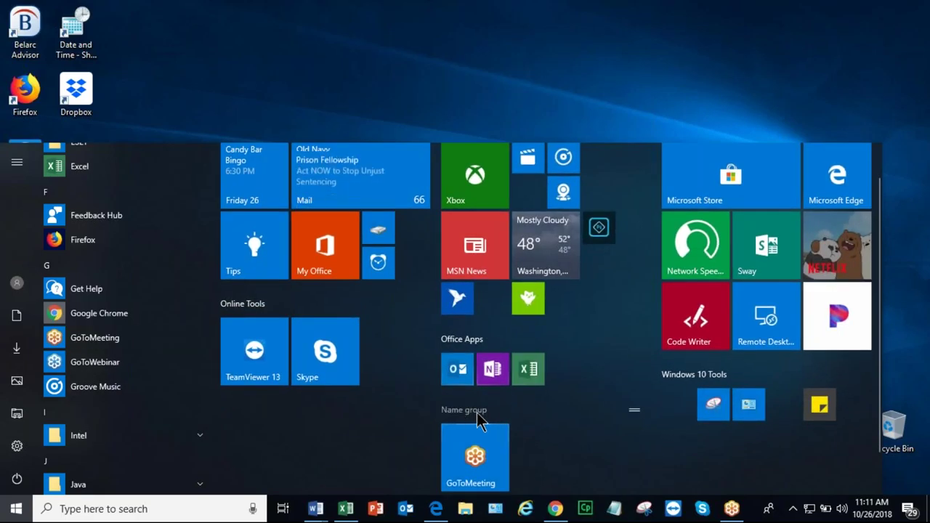
right_click(85, 367)
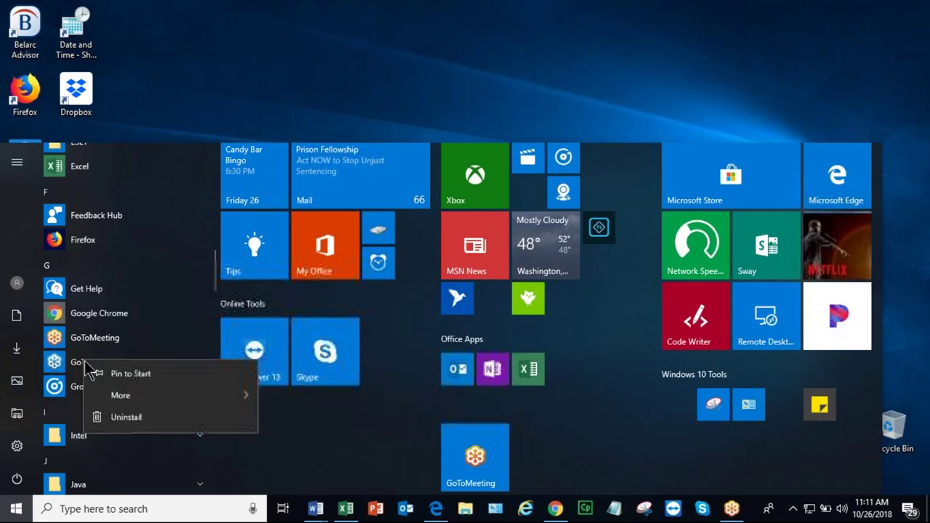
left_click(132, 377)
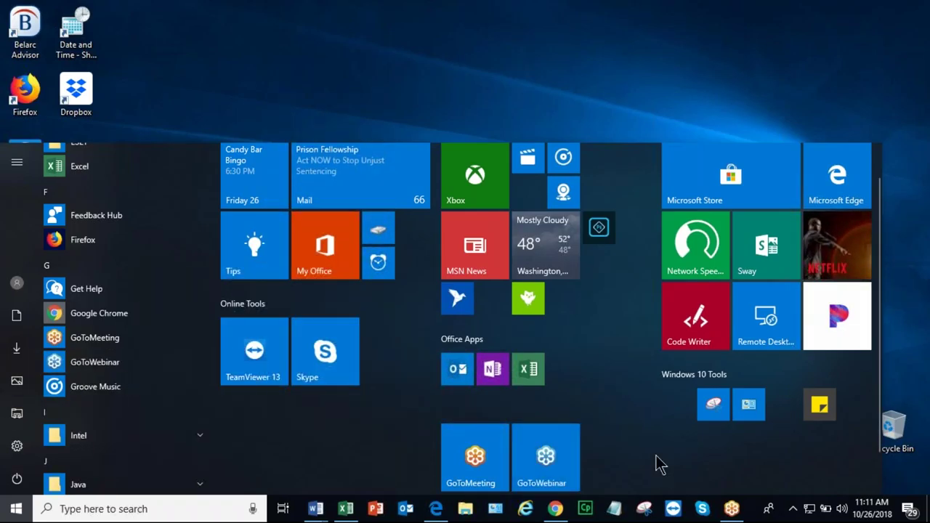
Step: Resize the GoToMeeting and GoToWebinar tiles to Small and set them side by side
right_click(486, 445)
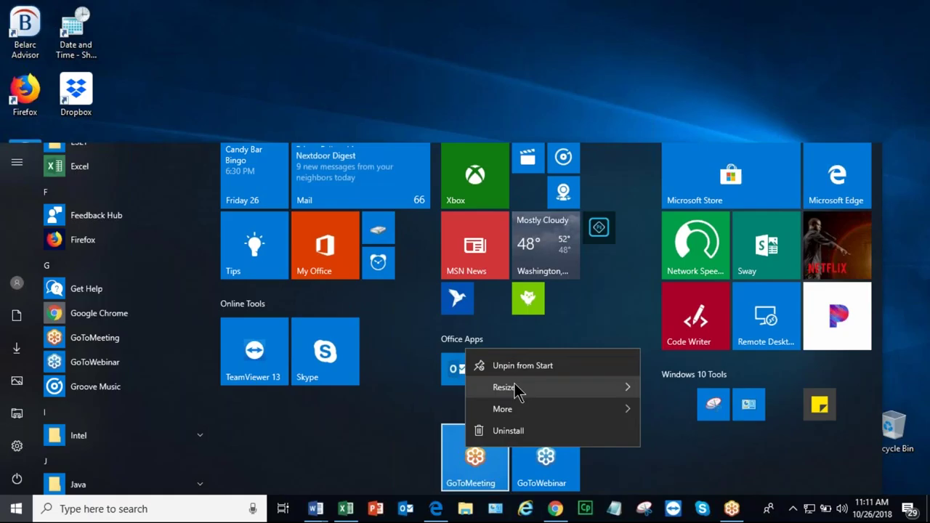
mouse_move(519, 388)
left_click(698, 399)
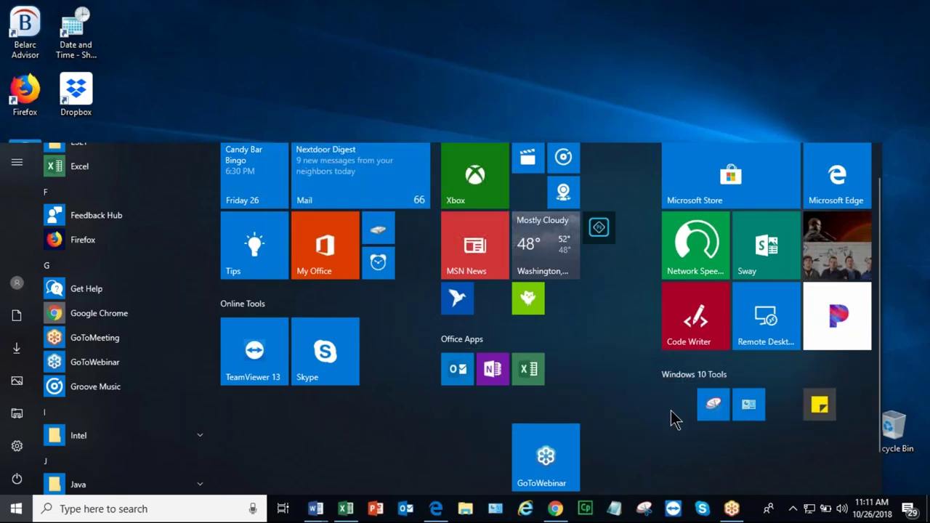
right_click(560, 439)
mouse_move(629, 395)
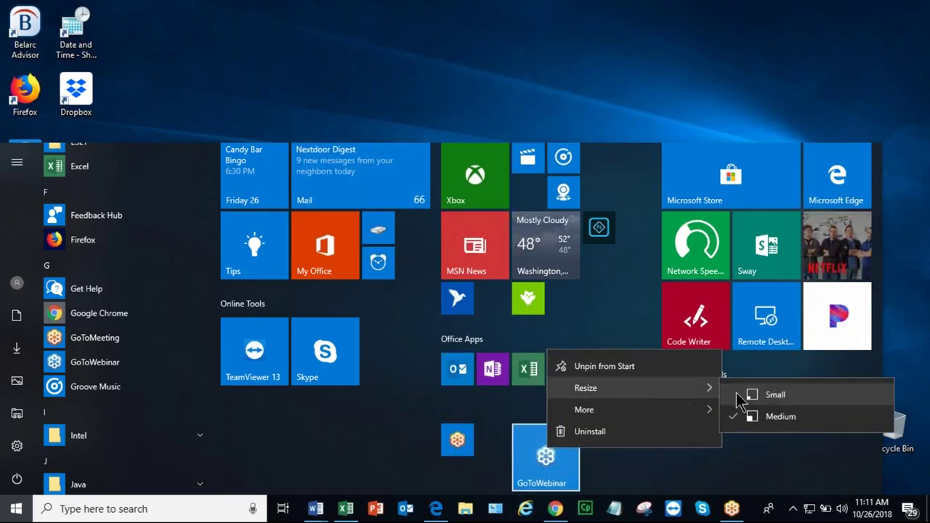
left_click(738, 394)
left_click_drag(529, 470, 486, 462)
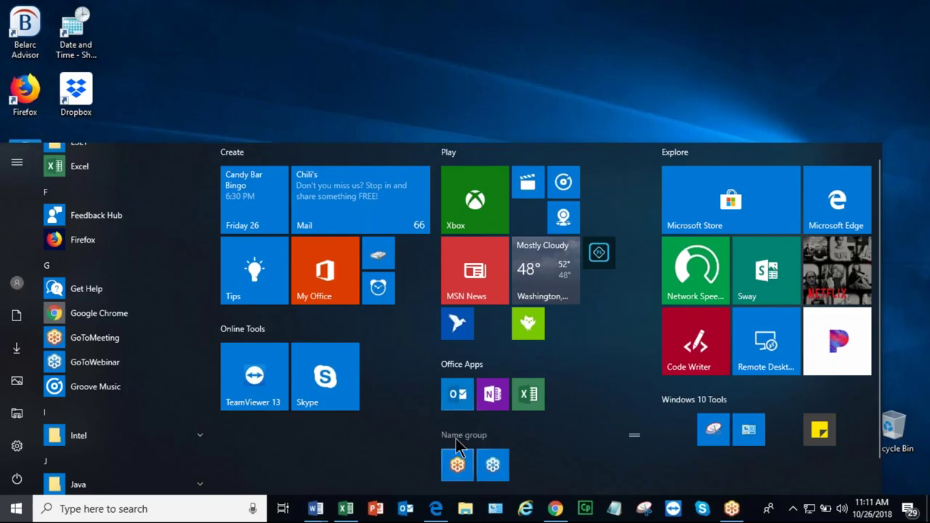
Step: Name the new group 'Web Based Meeting Tools', correcting the misspelled 'BSed' to 'Based'
left_click(456, 437)
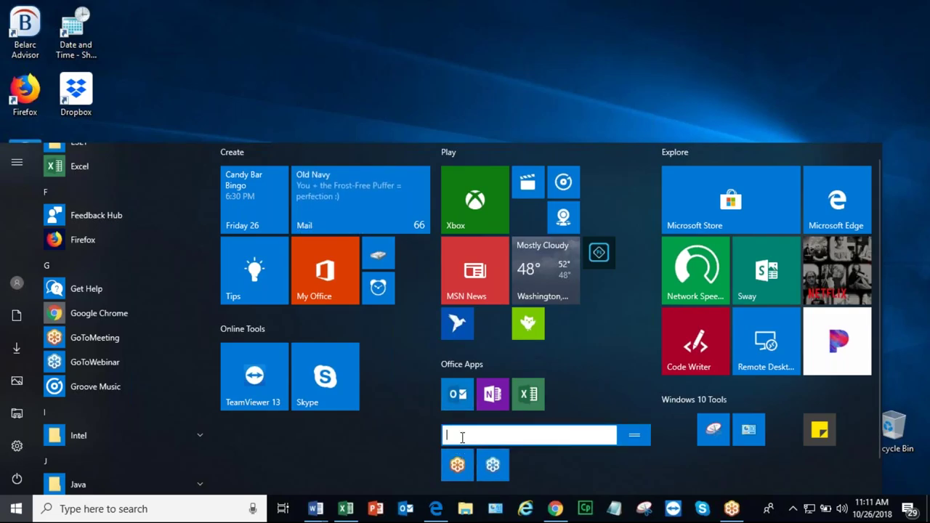
type("Web BSed")
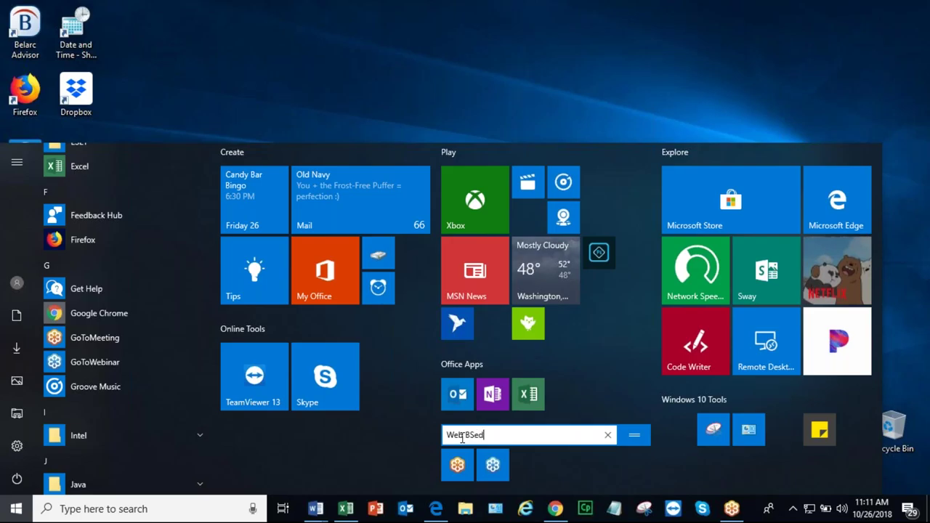
type(" Meeting T")
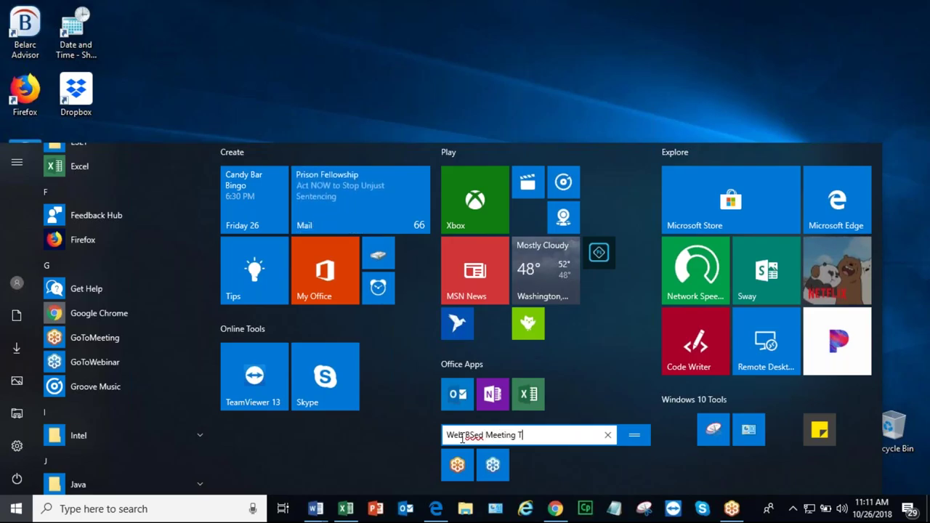
type("ools")
left_click(459, 435)
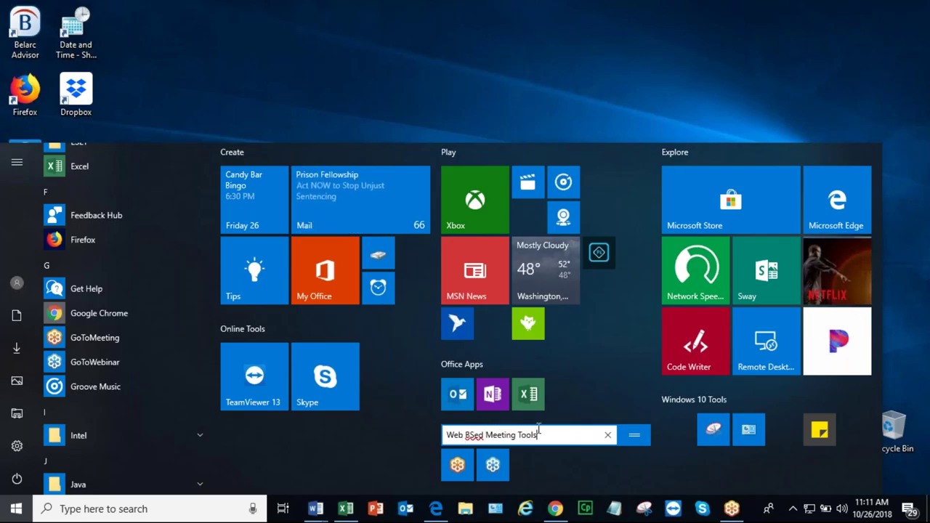
right_click(477, 434)
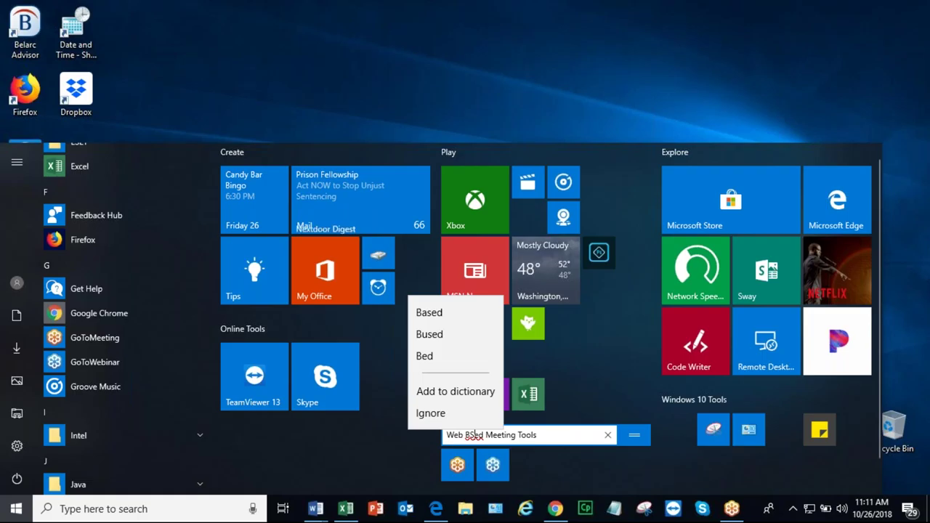
left_click(454, 312)
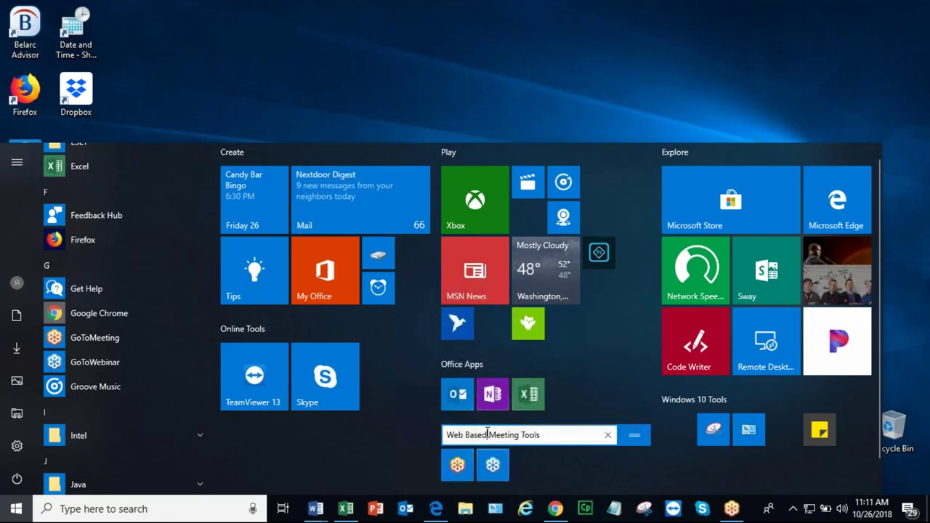
key("Return")
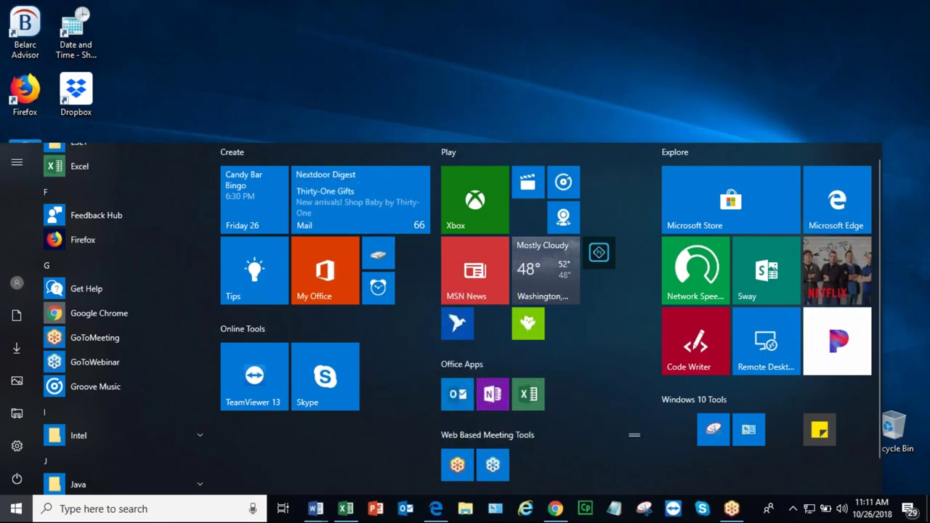
Step: Reopen the group name for editing, then expand and collapse the Start menu's side shortcut labels
left_click(638, 440)
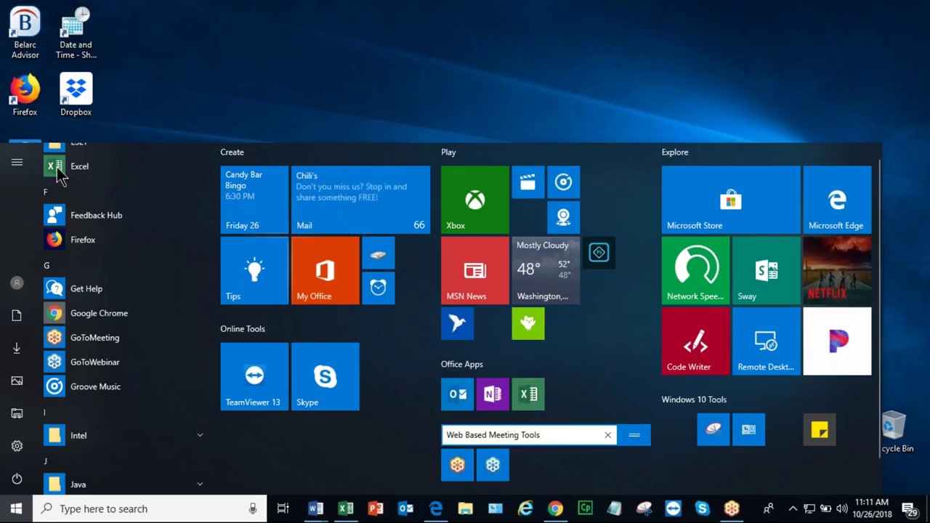
left_click(17, 163)
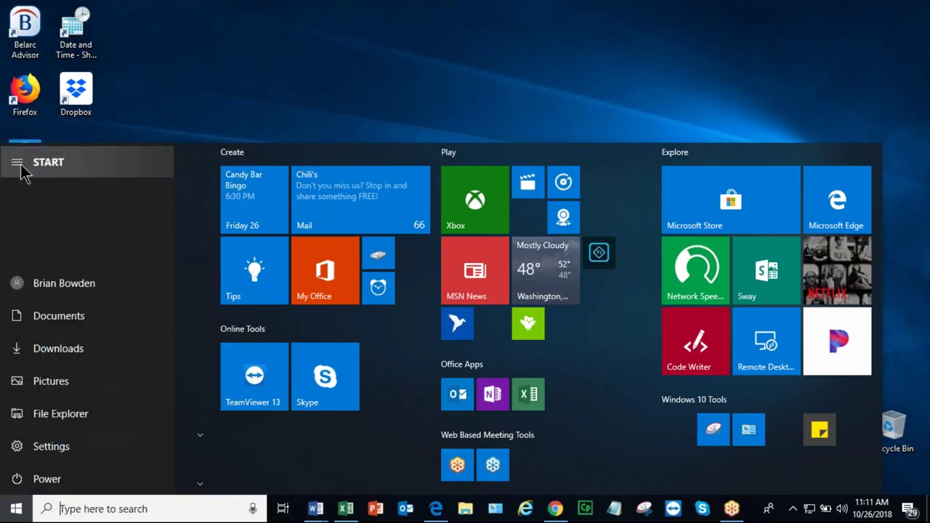
left_click(17, 164)
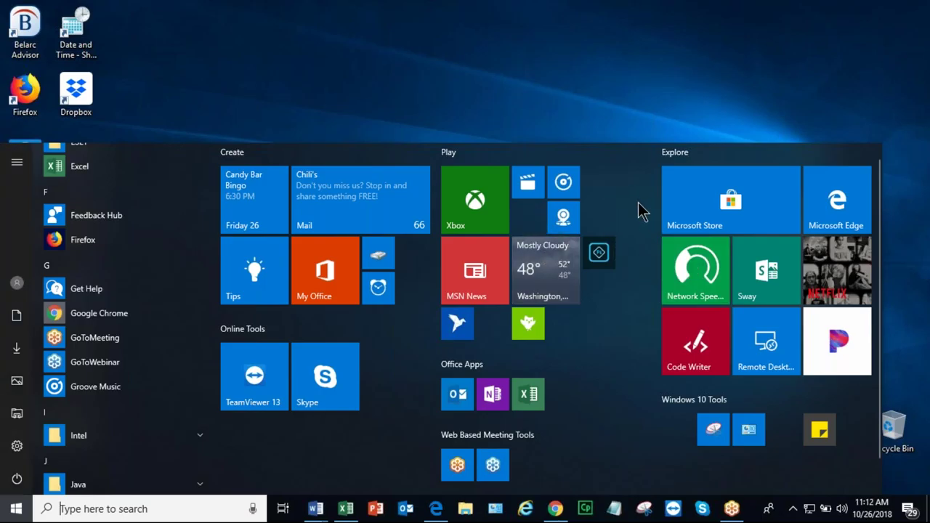
Step: Move the small tile up beside Xbox, then turn the Weather live tile off
left_click_drag(608, 267, 534, 216)
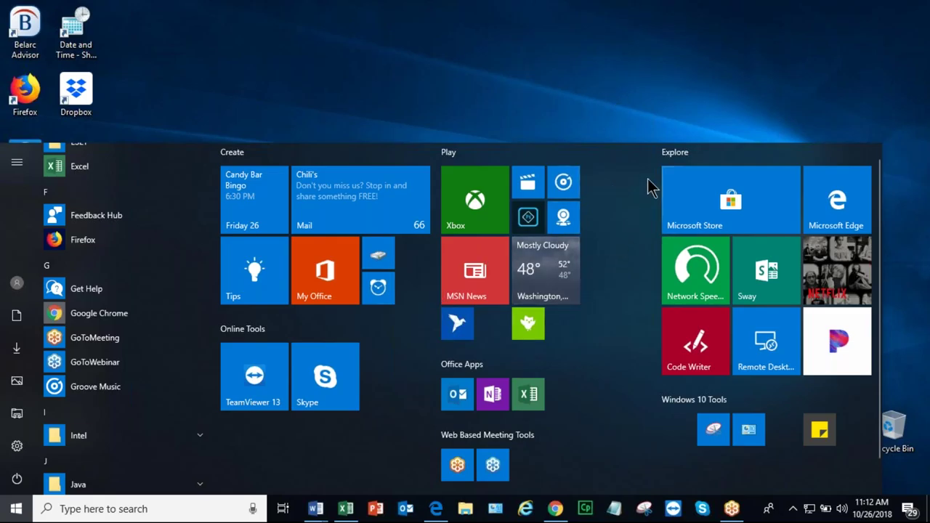
right_click(573, 259)
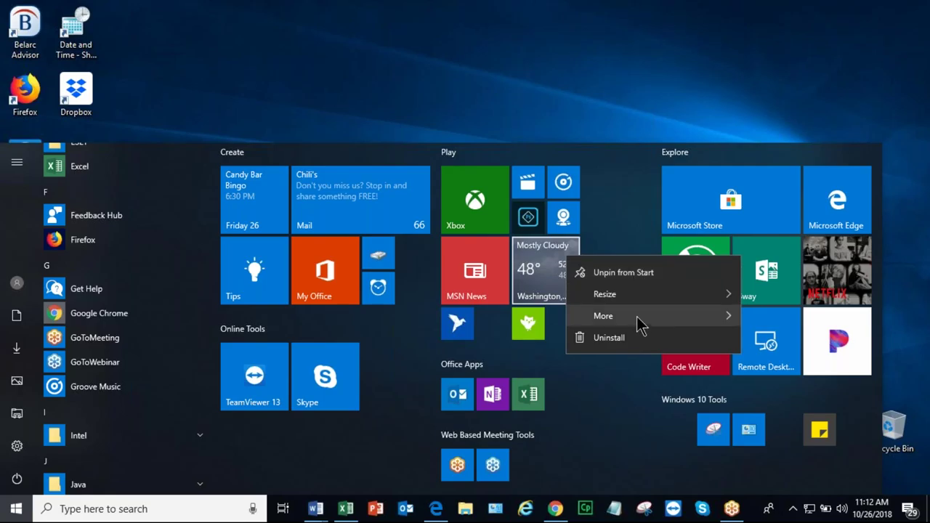
mouse_move(637, 316)
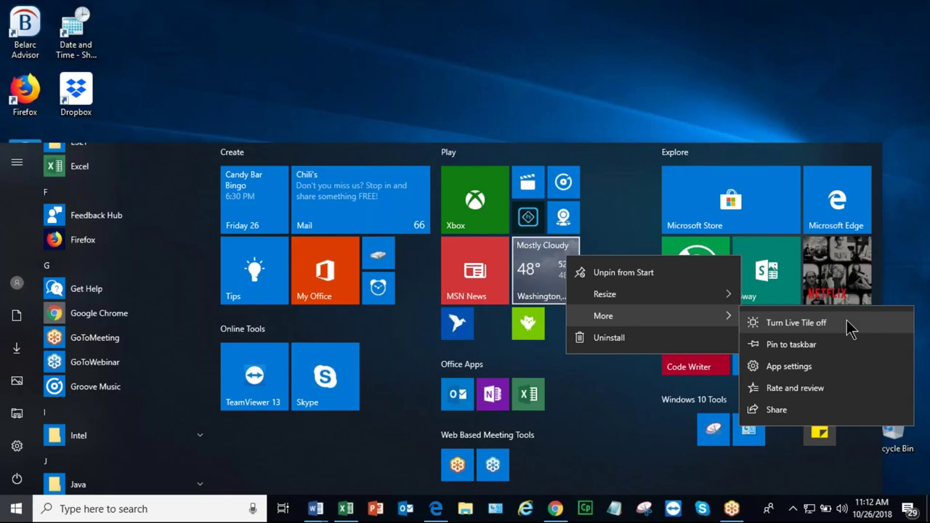
left_click(846, 322)
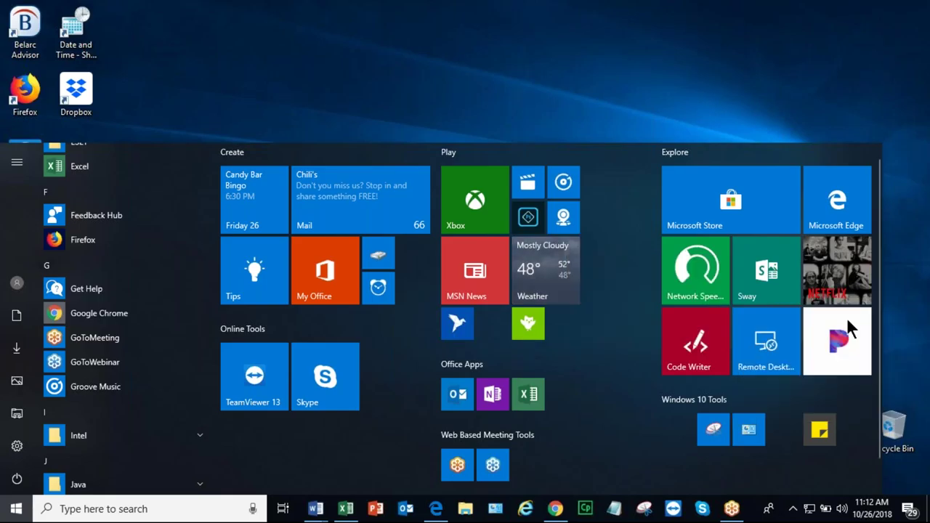
Step: Turn the Weather live tile back on so it shows Mostly Cloudy 48° for Washington
right_click(549, 260)
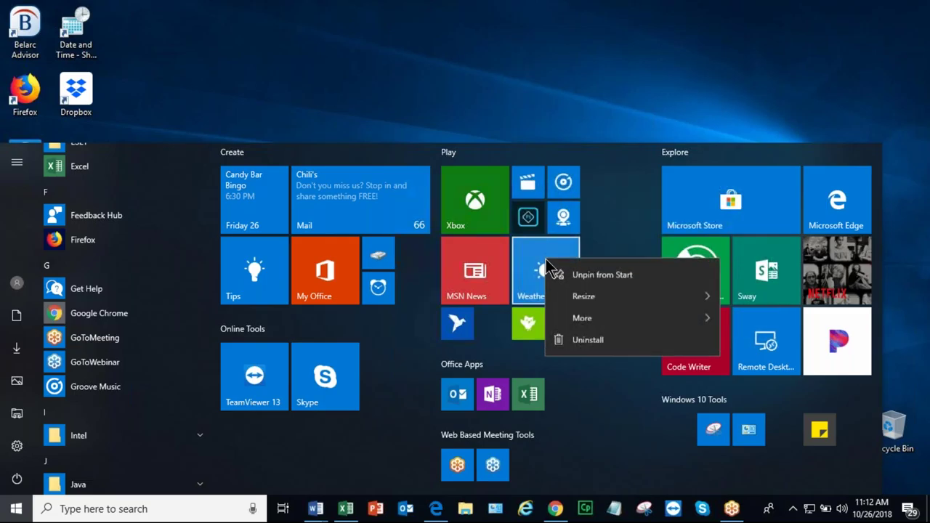
mouse_move(623, 321)
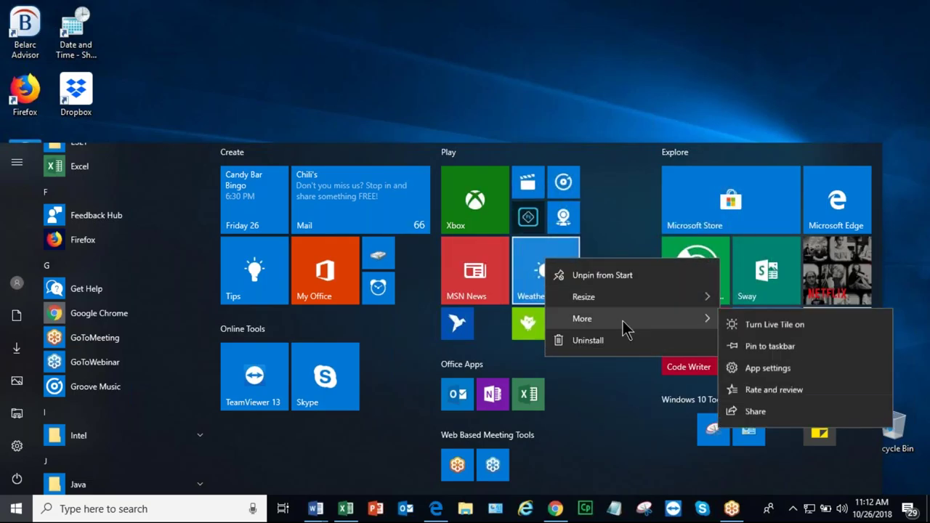
left_click(848, 325)
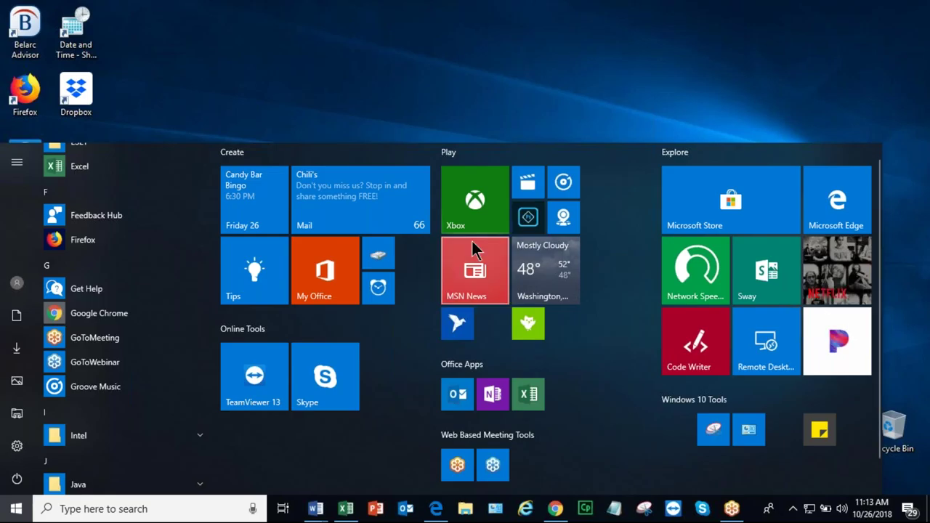
right_click(538, 266)
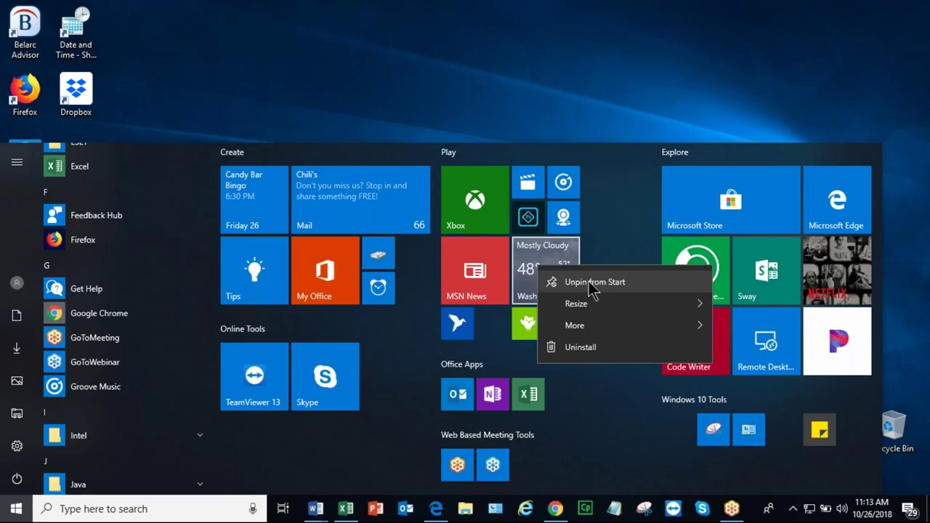
left_click(777, 210)
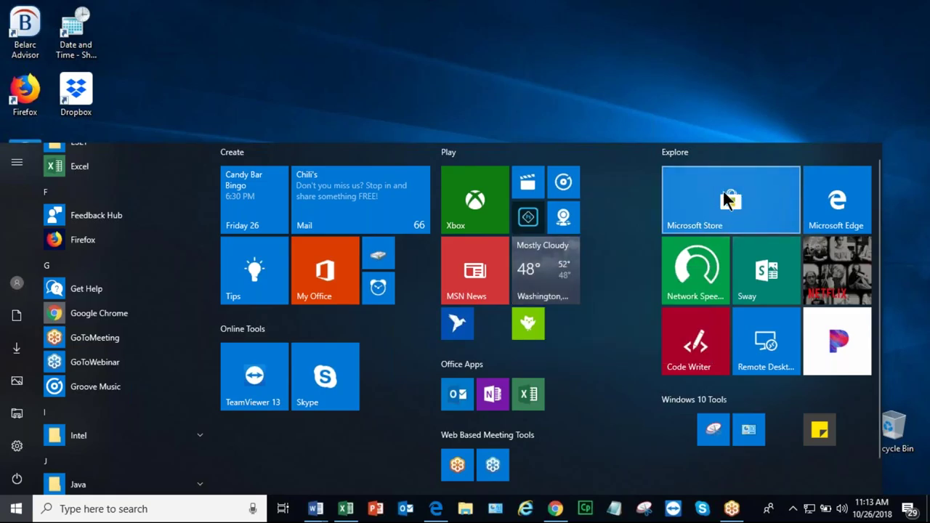
Step: Open Microsoft Store and search for 'windows 10 shortcuts'
left_click(752, 207)
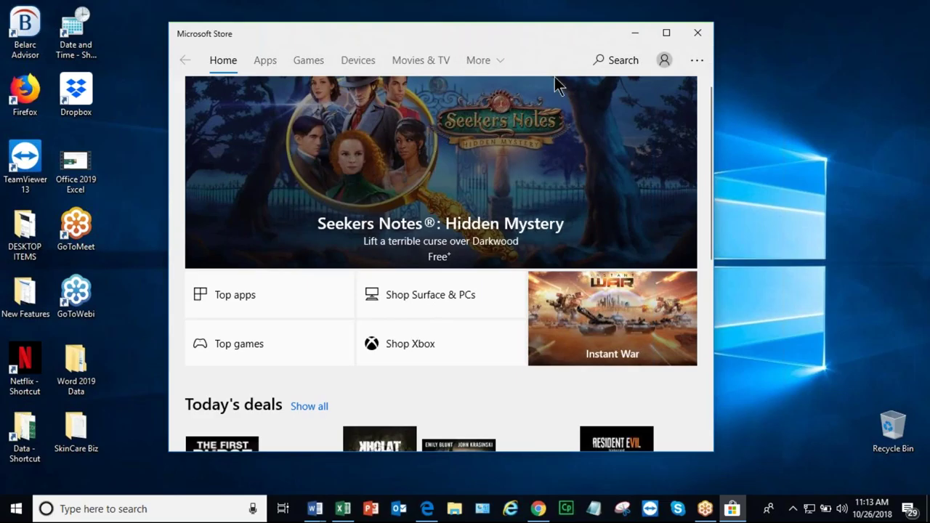
left_click(609, 63)
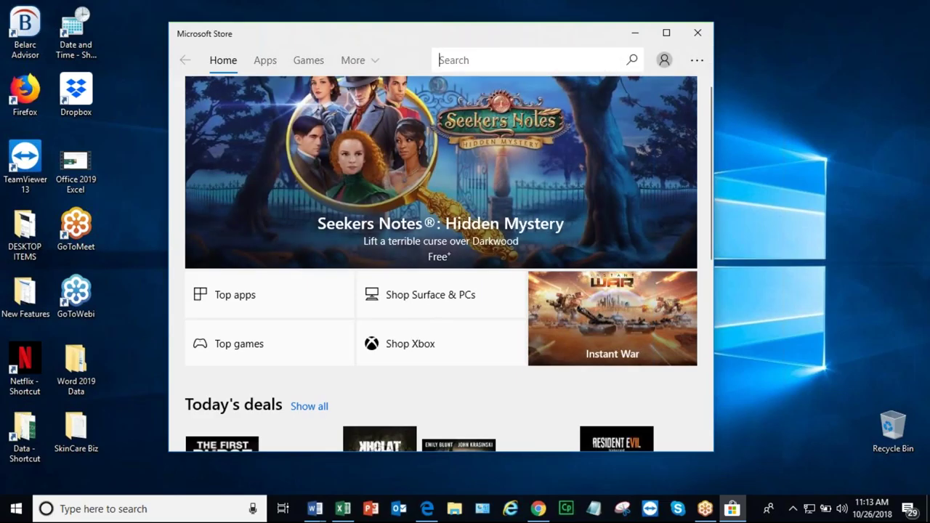
type("windows ")
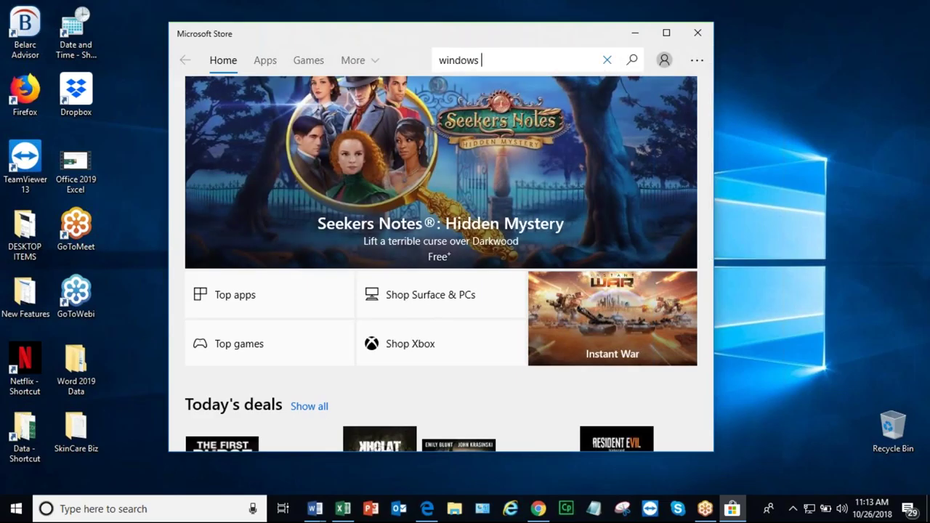
type("10")
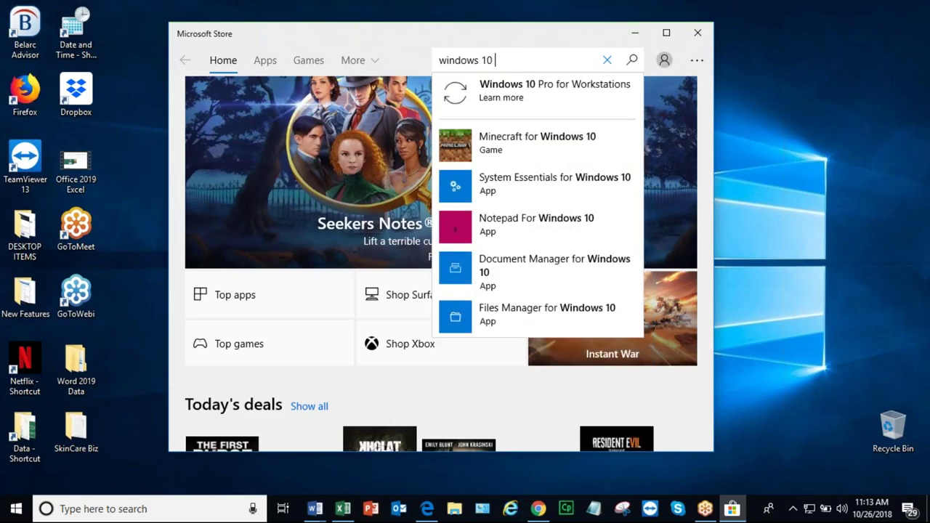
type("shortcut")
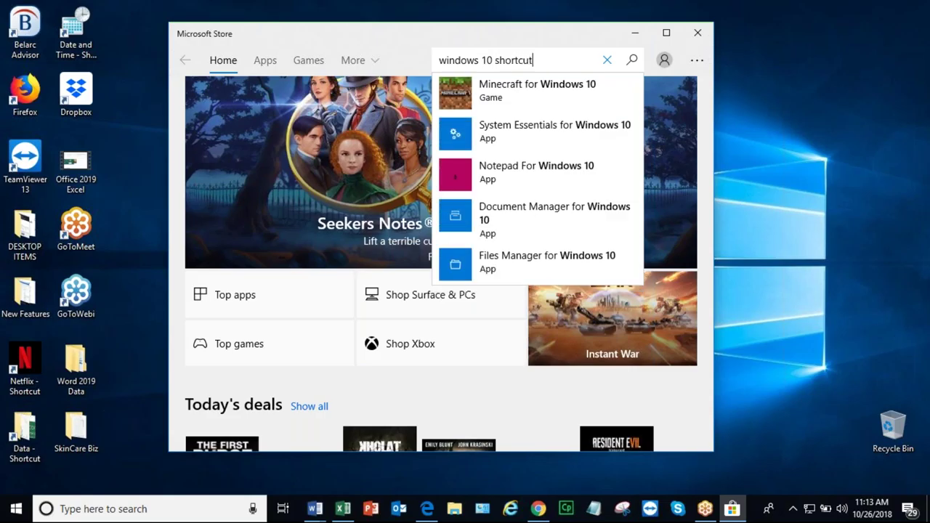
key("Return")
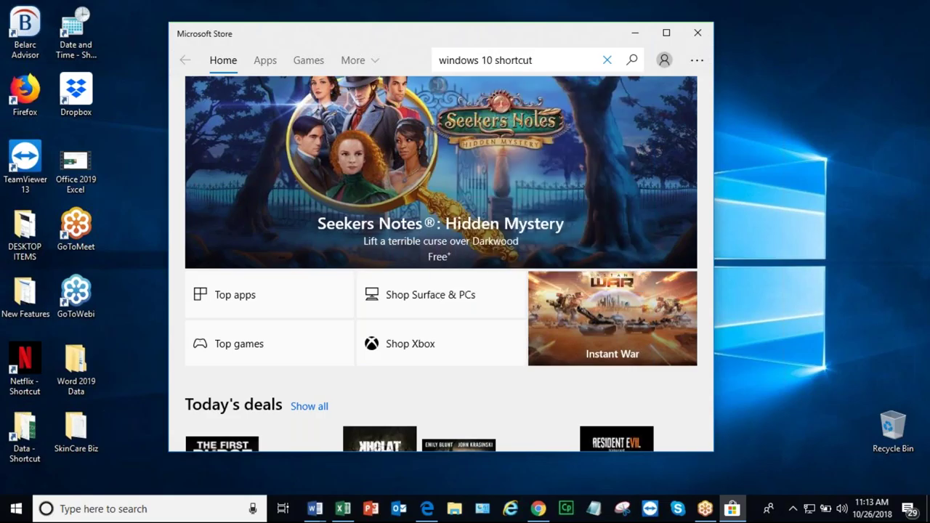
key("Return")
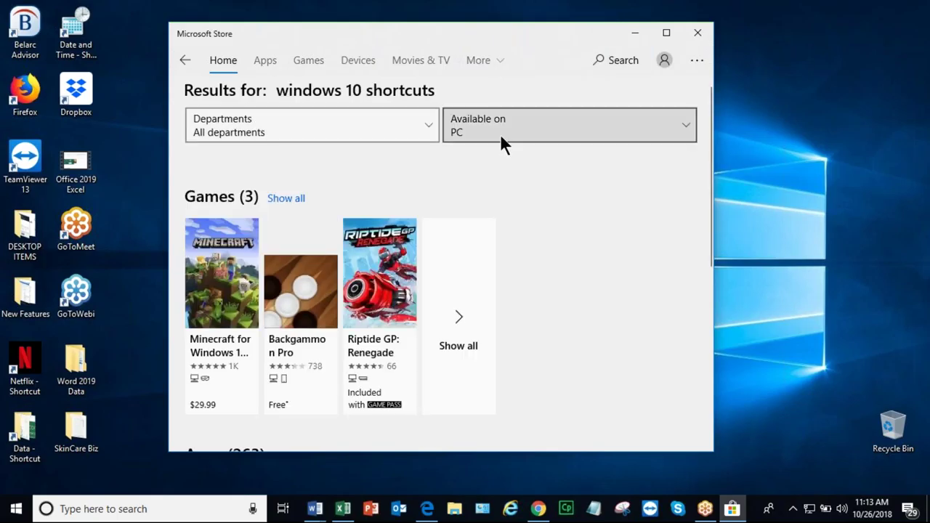
Step: View all game results, then go back to the full search results and clear the search box
left_click(456, 318)
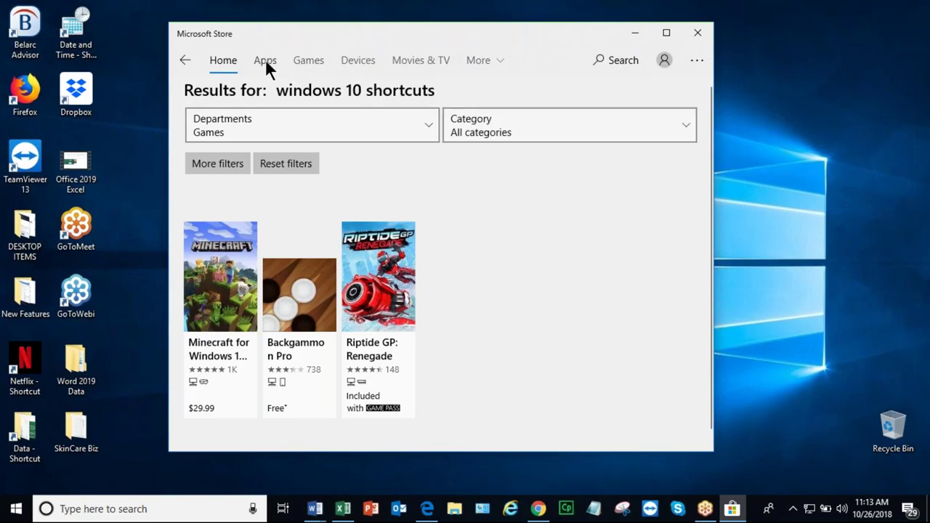
left_click(493, 60)
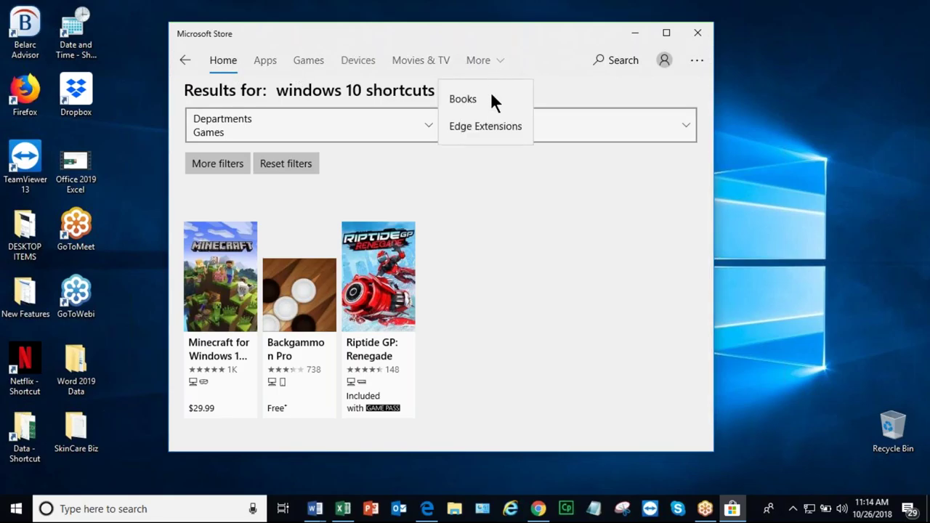
left_click(462, 64)
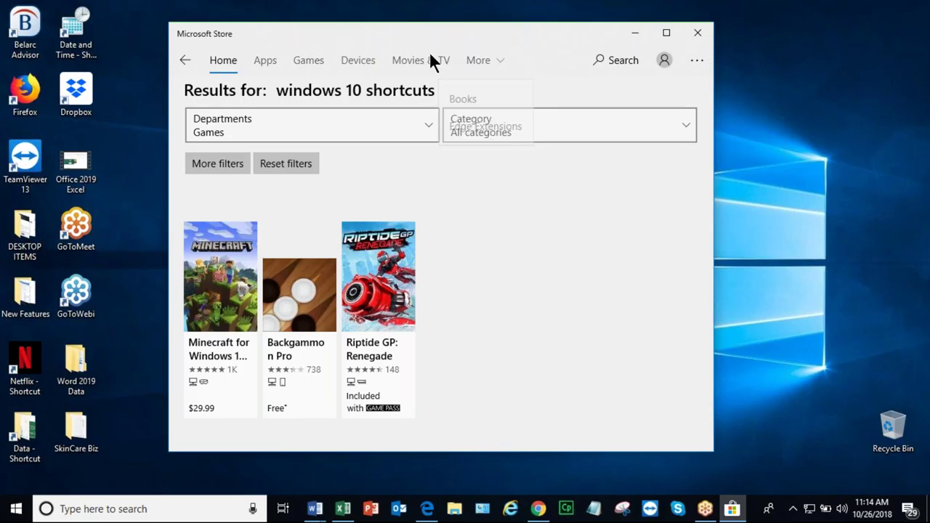
left_click(182, 63)
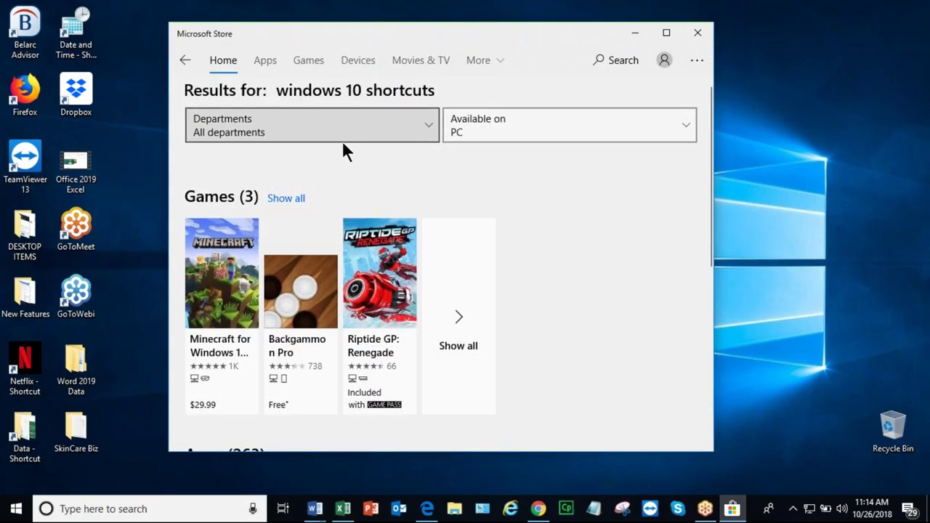
left_click(596, 60)
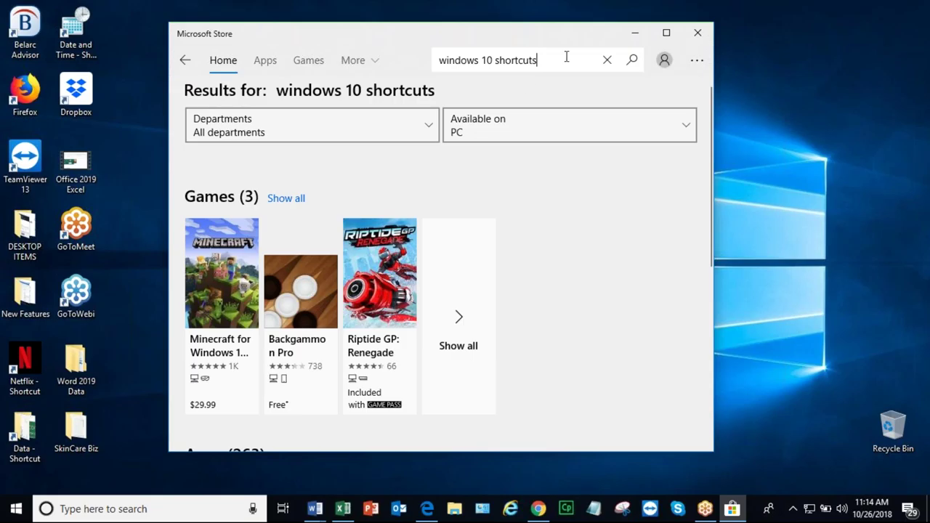
left_click(606, 61)
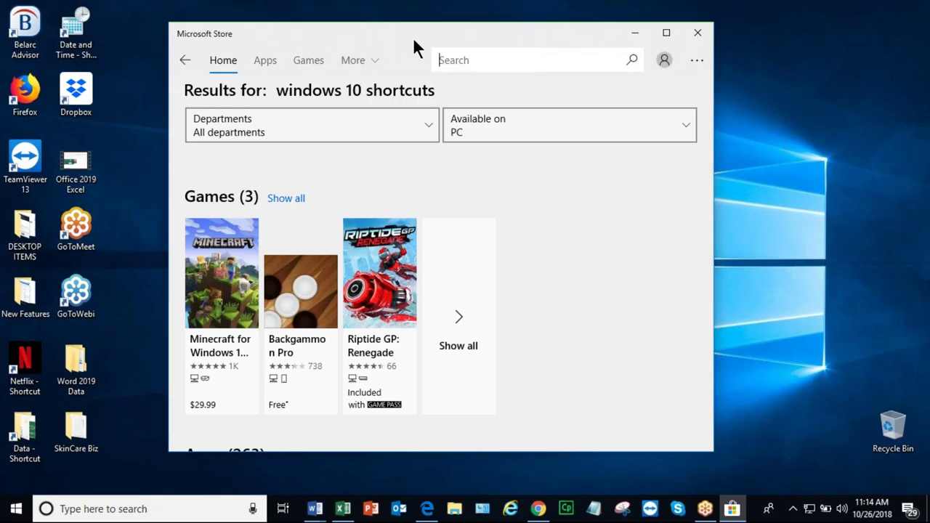
Step: Search 'games', browse the Games section's Top paid and New PC games, then close the Store
type("games")
key("Return")
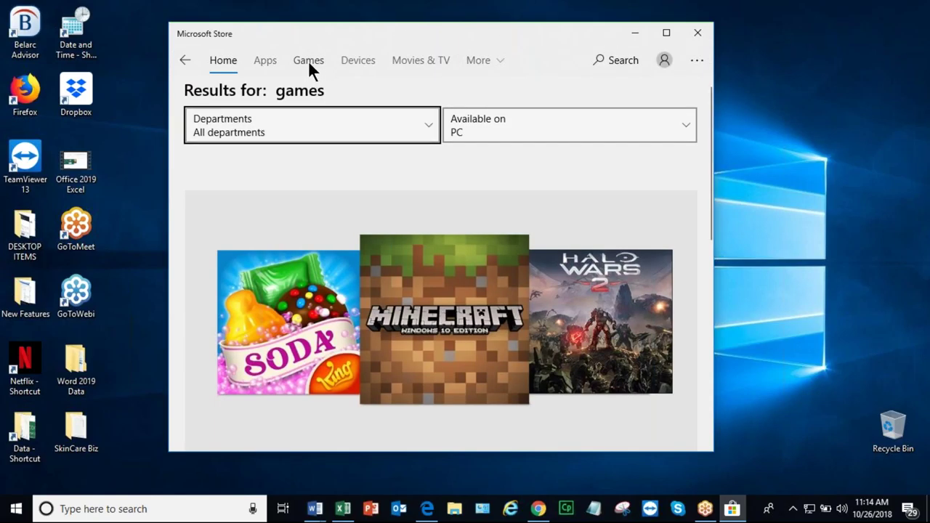
left_click(308, 61)
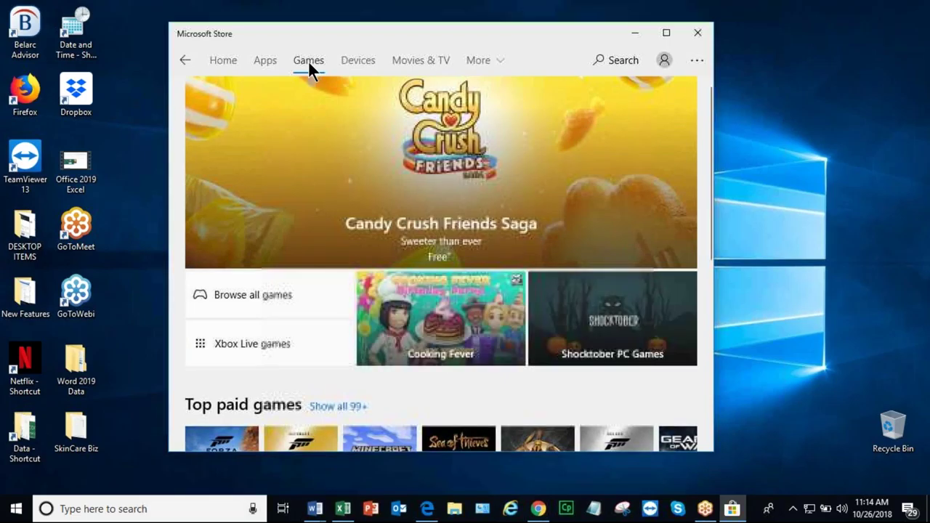
scroll(543, 300, "down", 3)
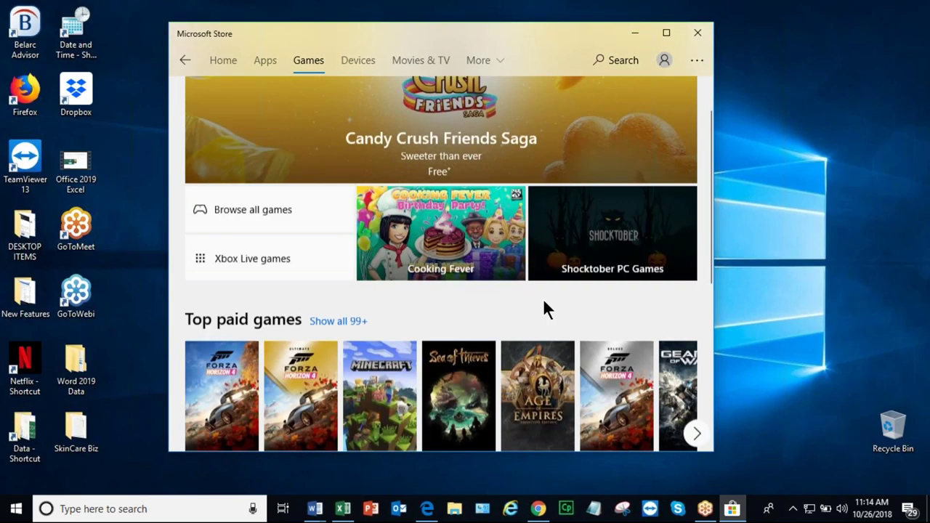
scroll(693, 333, "down", 2)
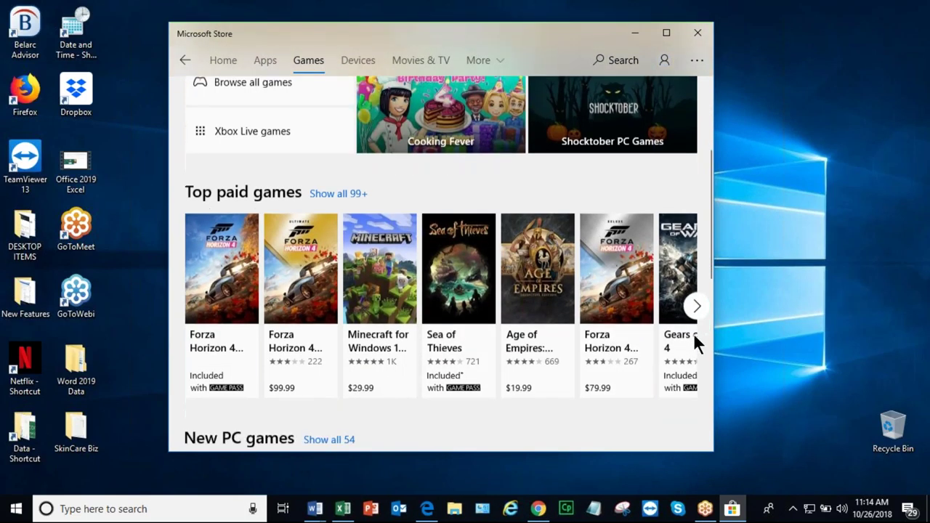
scroll(626, 334, "down", 4)
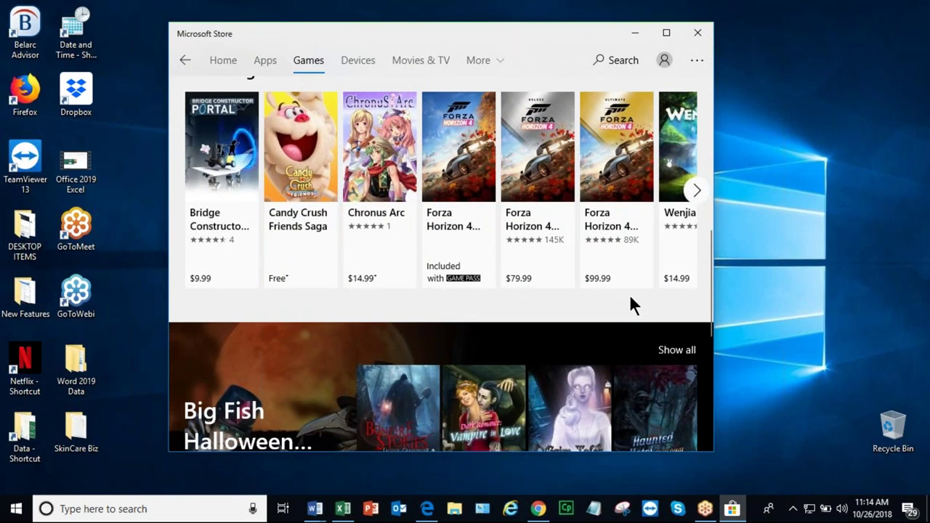
left_click(698, 33)
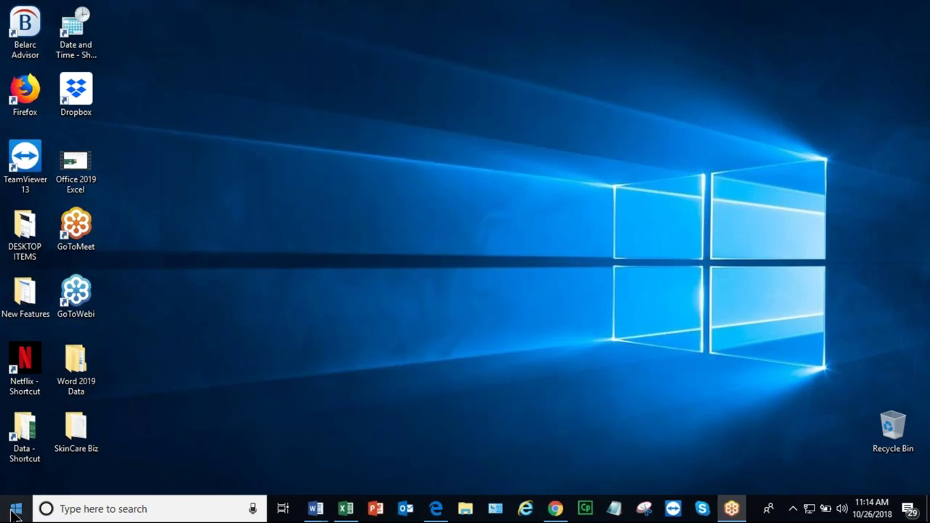
Step: Narrow the Start menu to one tile column, launch My Office, then close it
left_click(14, 509)
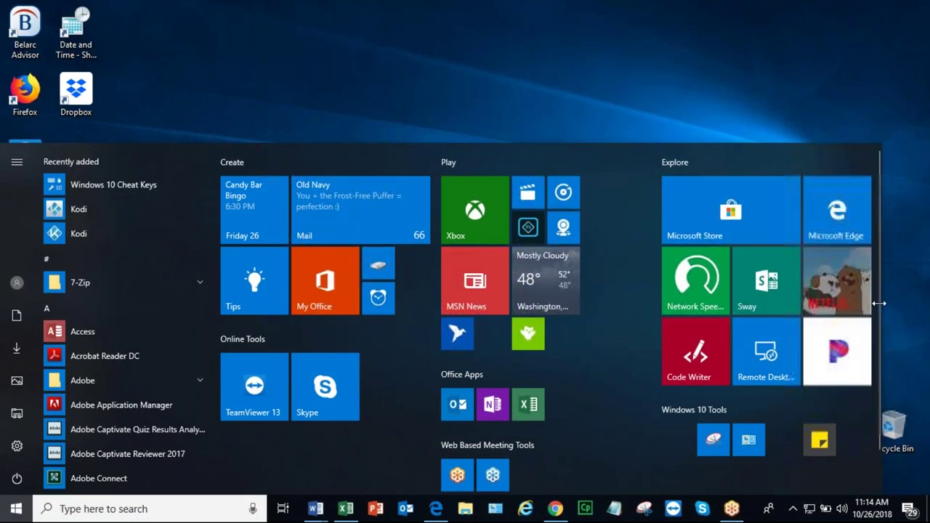
left_click_drag(880, 309, 441, 313)
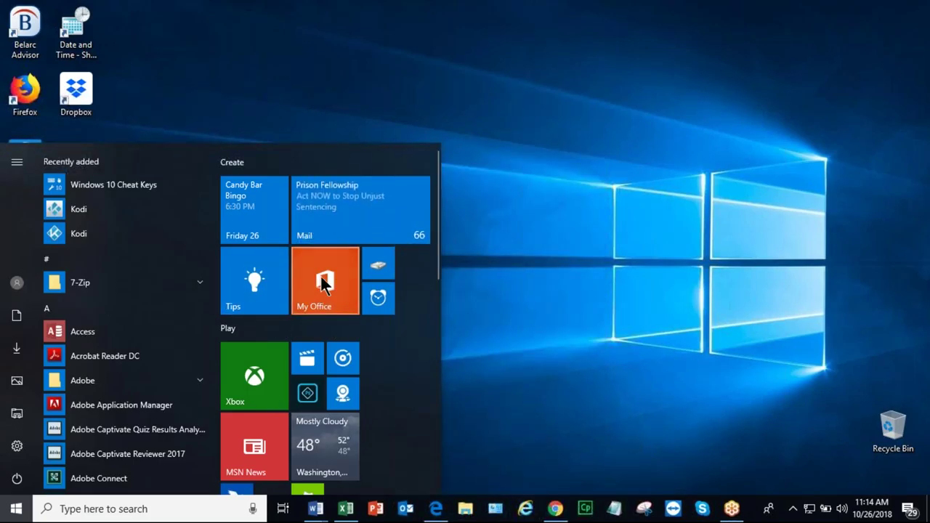
left_click(330, 305)
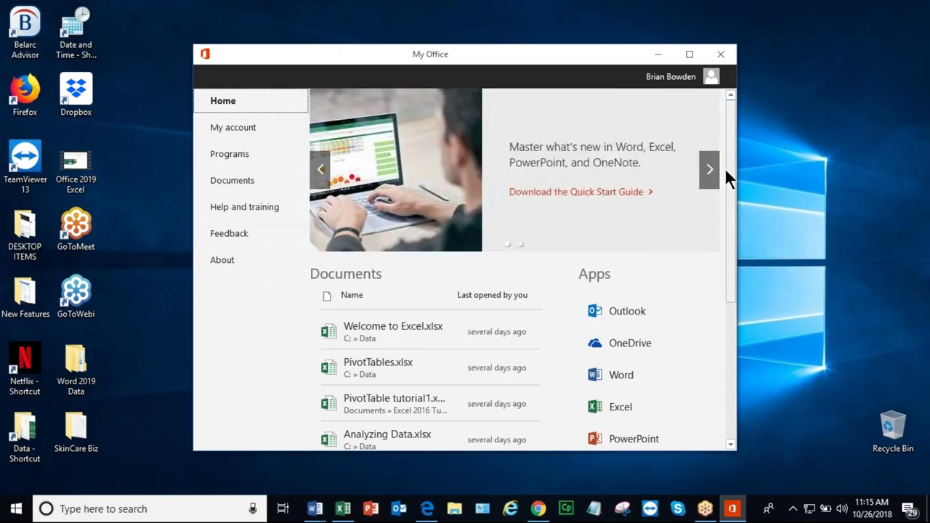
left_click(725, 55)
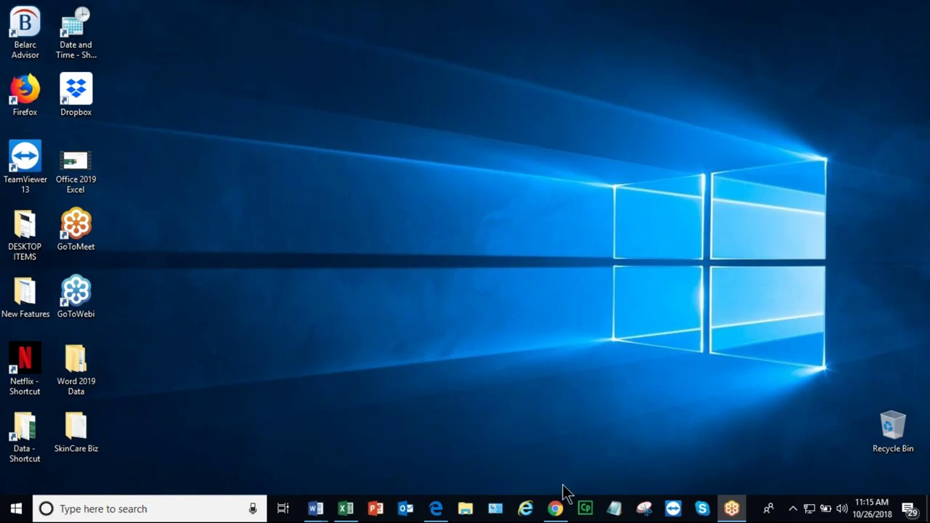
Step: Pin the PivotTables workbook to the top of Excel's taskbar jump list
right_click(346, 510)
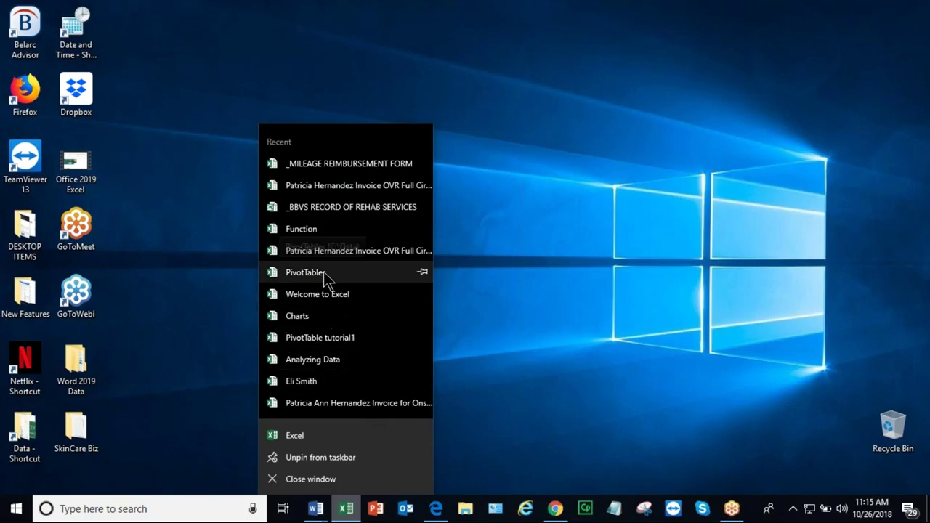
left_click(429, 273)
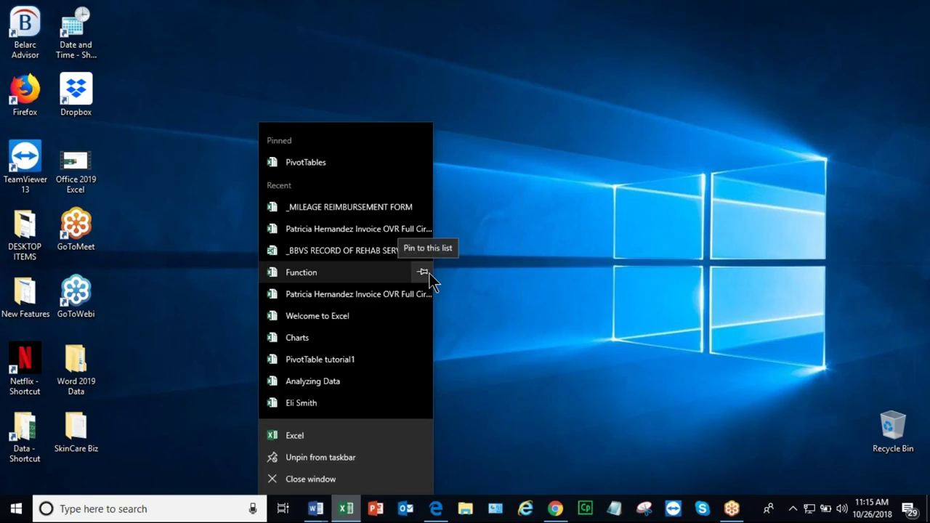
left_click(517, 259)
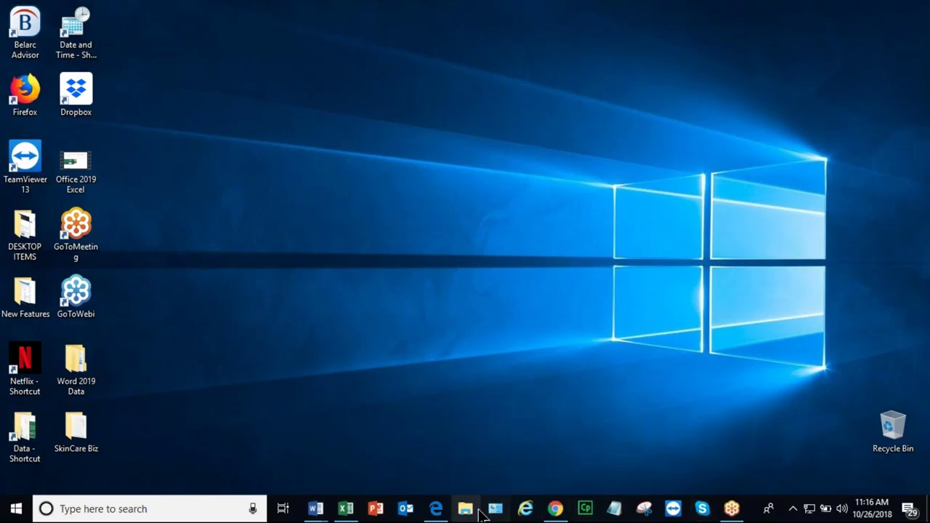
mouse_move(556, 511)
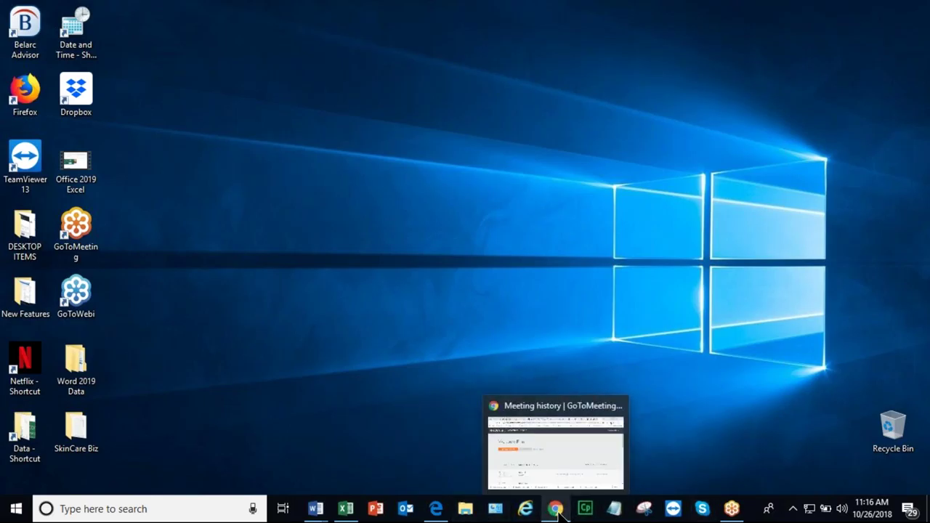
right_click(437, 511)
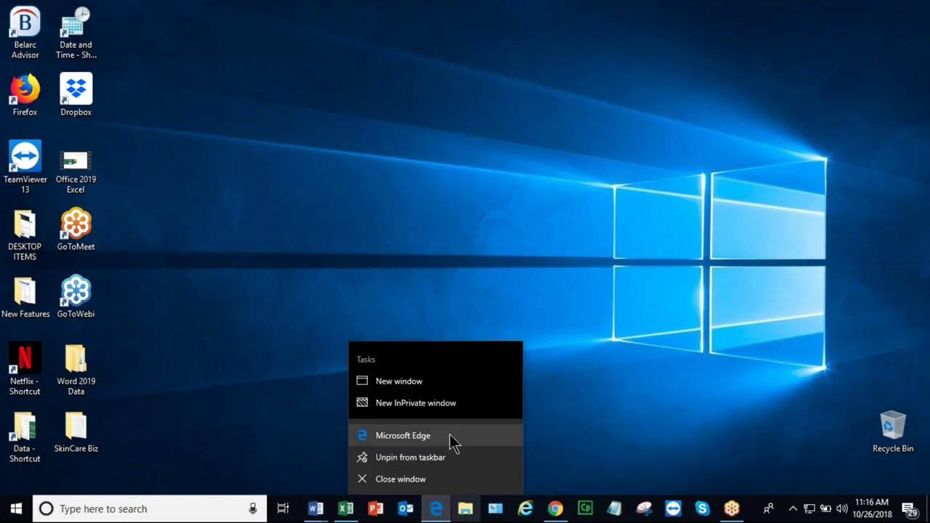
right_click(556, 512)
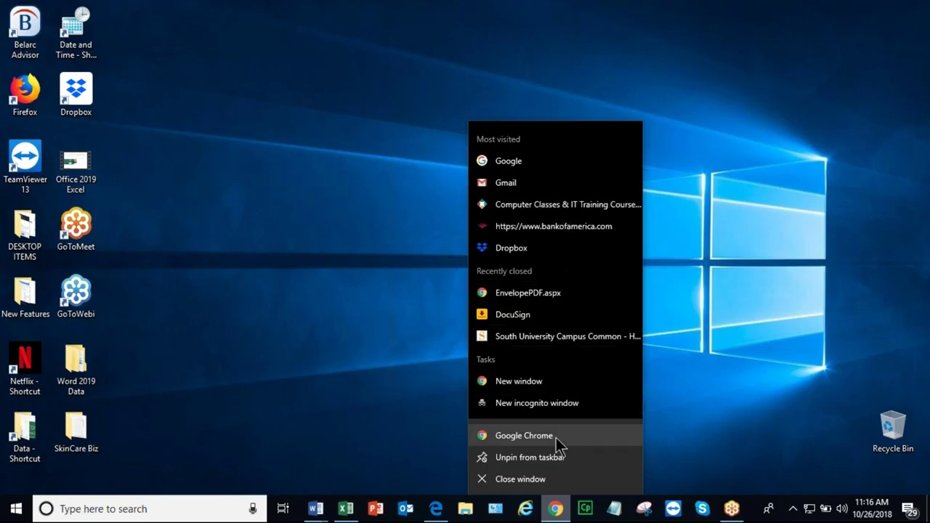
left_click(351, 399)
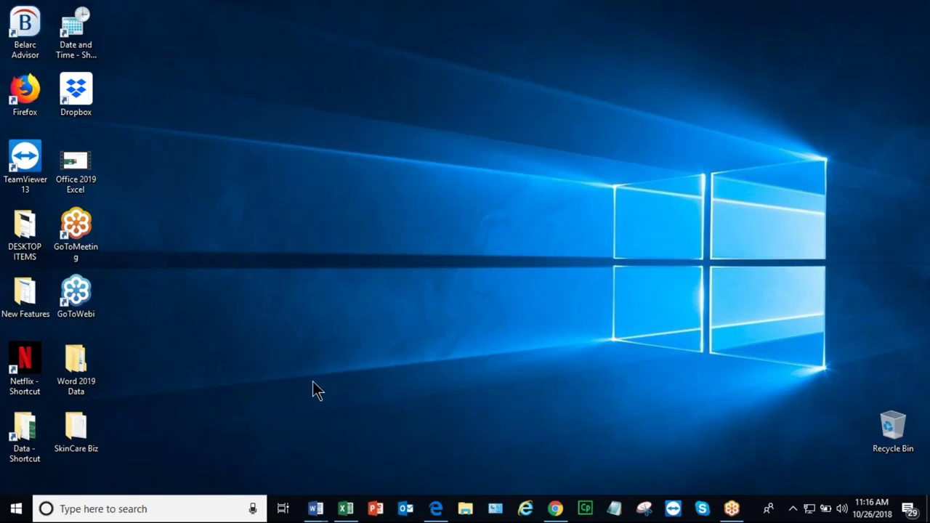
Step: Pin Access to the taskbar from the Start menu's app list, then unpin it again
left_click(20, 513)
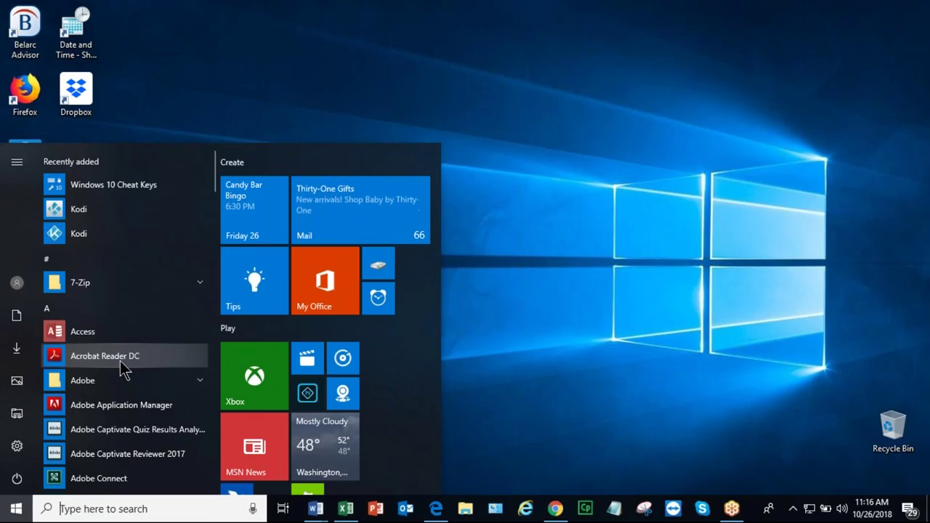
right_click(72, 330)
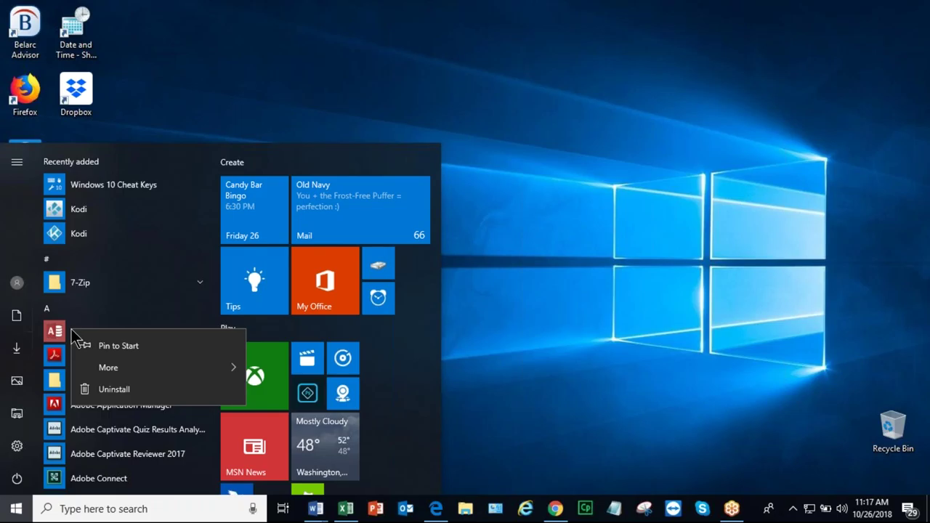
left_click(112, 368)
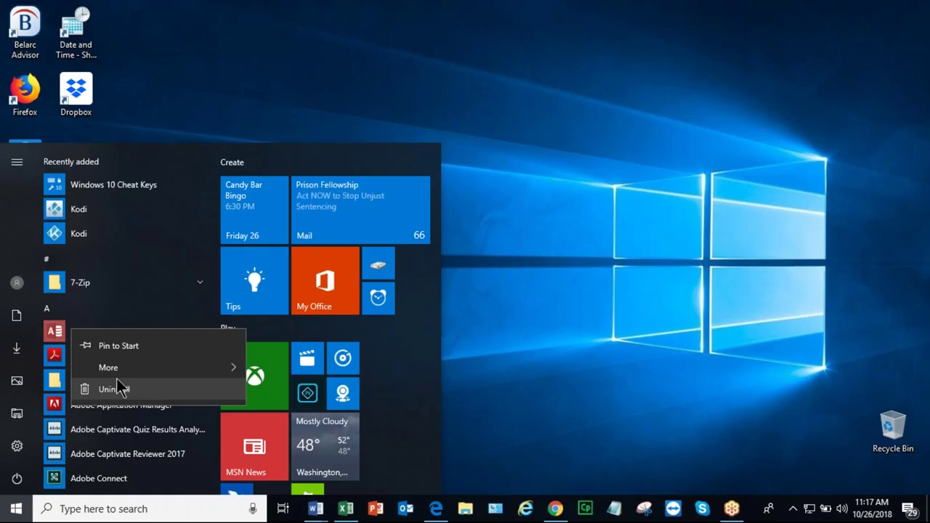
mouse_move(142, 368)
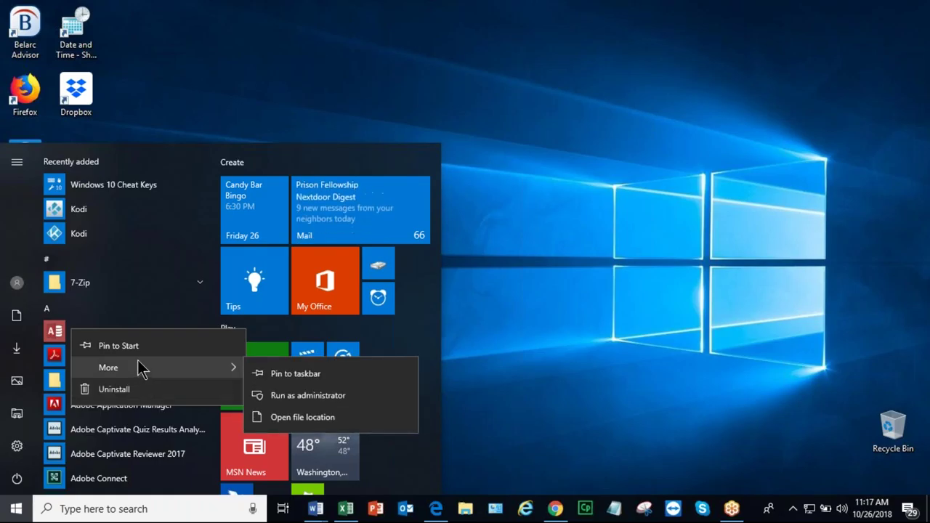
left_click(334, 376)
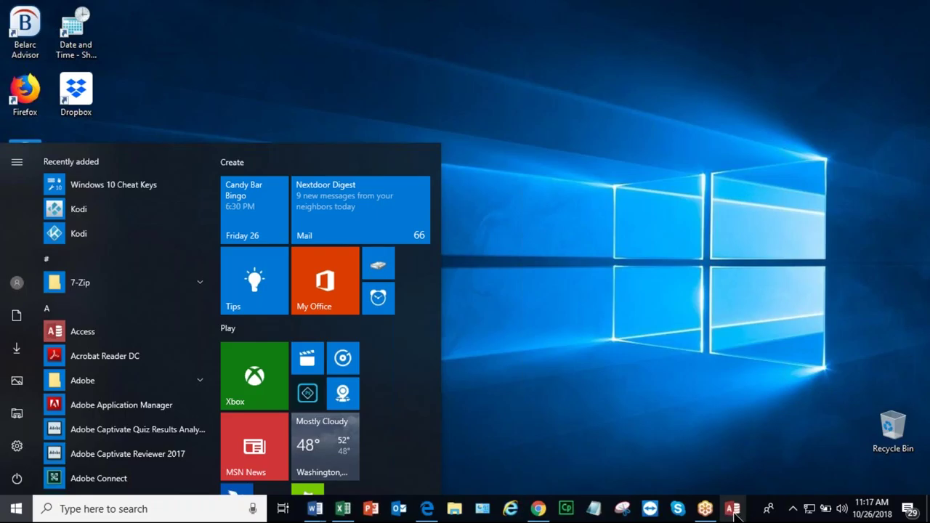
right_click(734, 512)
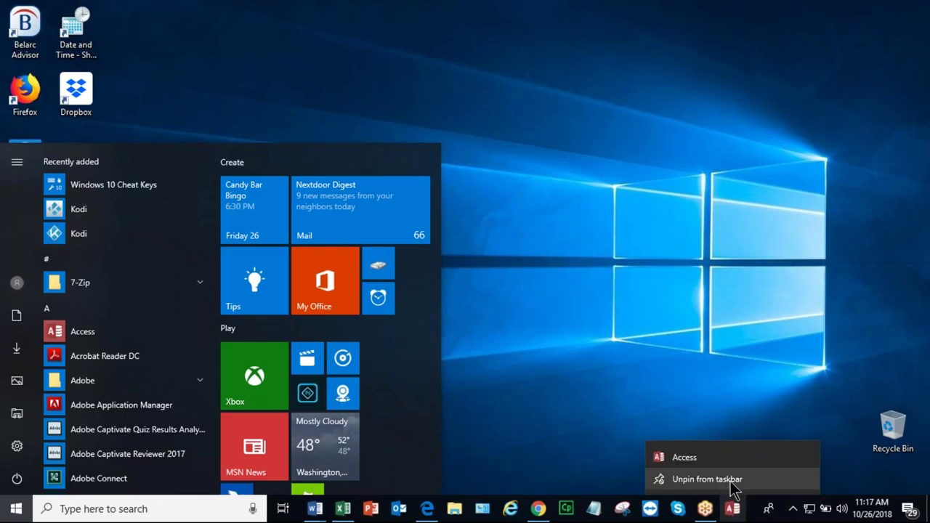
left_click(706, 479)
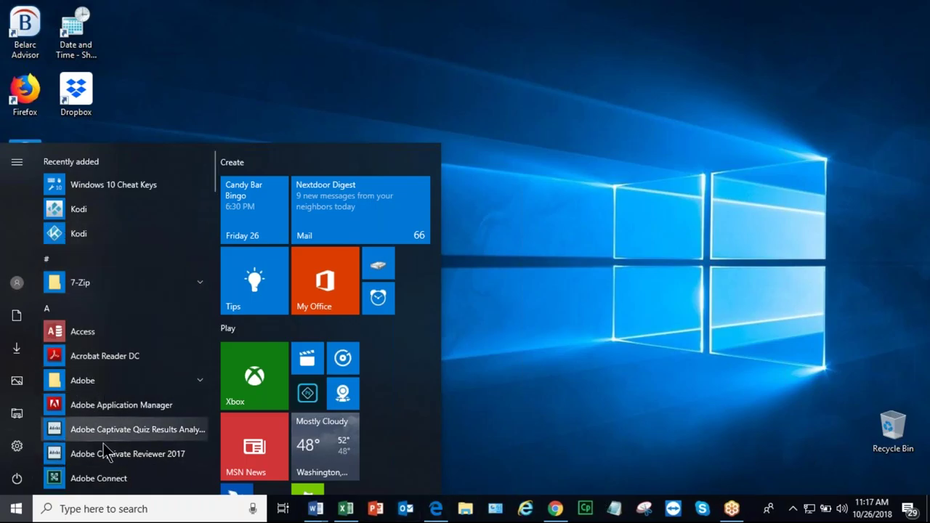
Step: Bring up Acrobat Reader DC's More options in Start, then dismiss everything back to the desktop
right_click(93, 360)
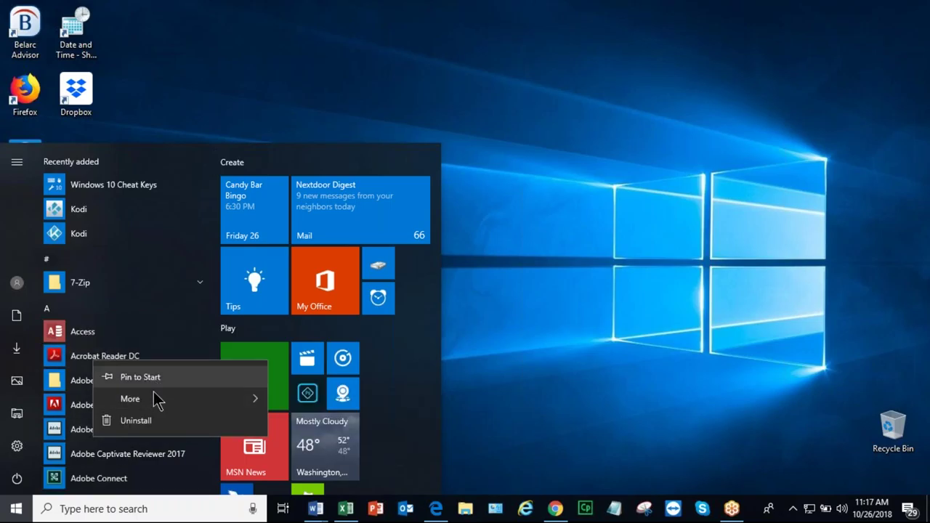
mouse_move(155, 400)
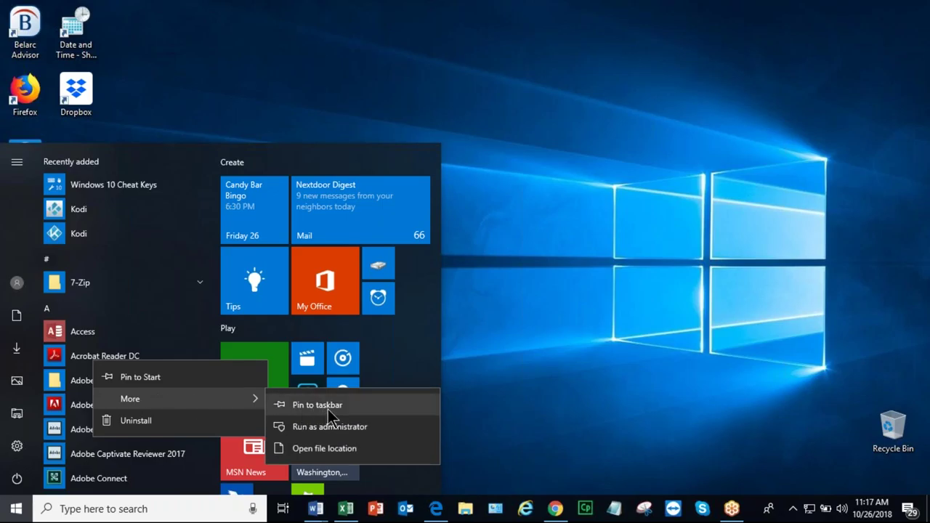
left_click(649, 242)
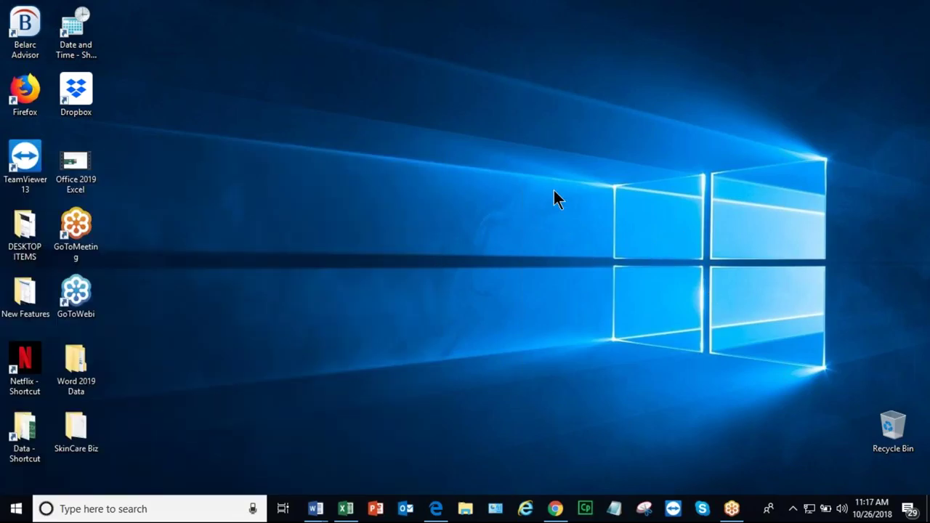
double_click(84, 226)
Step: Open Personalization settings from the desktop and keep the background type set to Picture
right_click(428, 212)
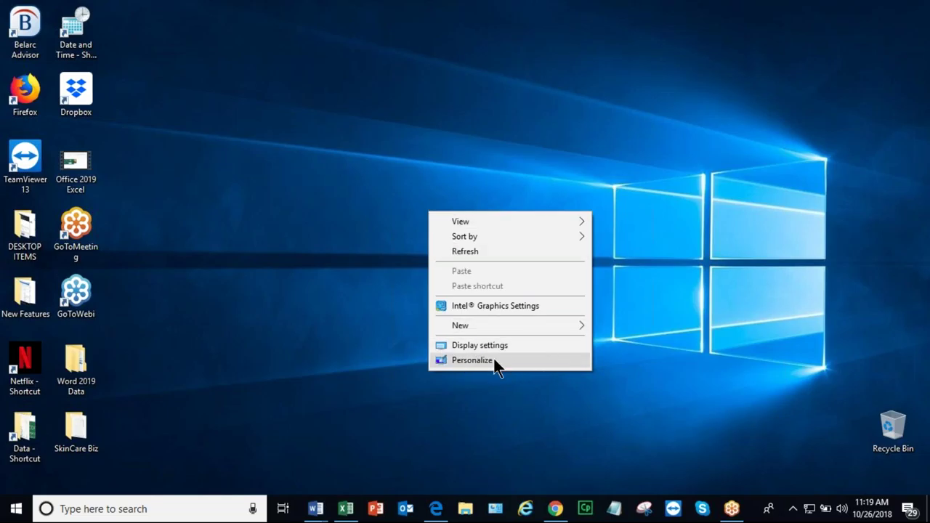
left_click(513, 360)
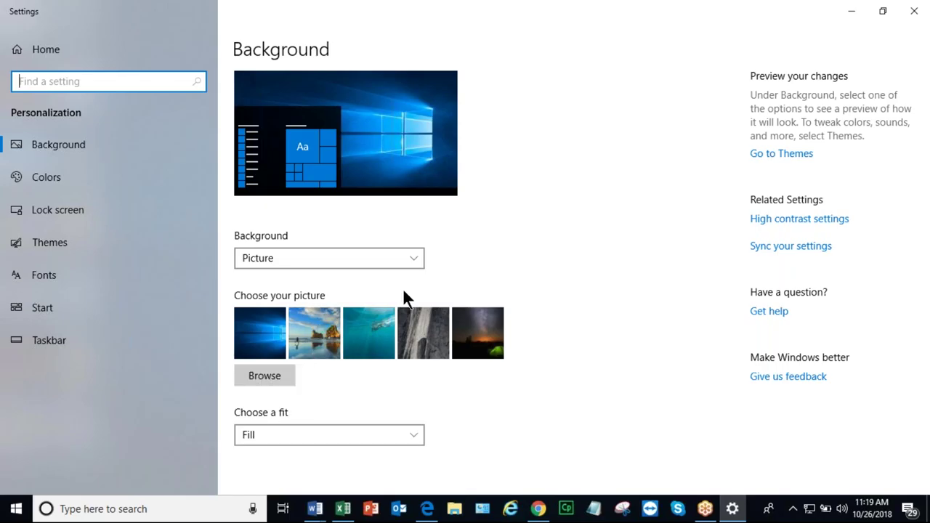
left_click(400, 259)
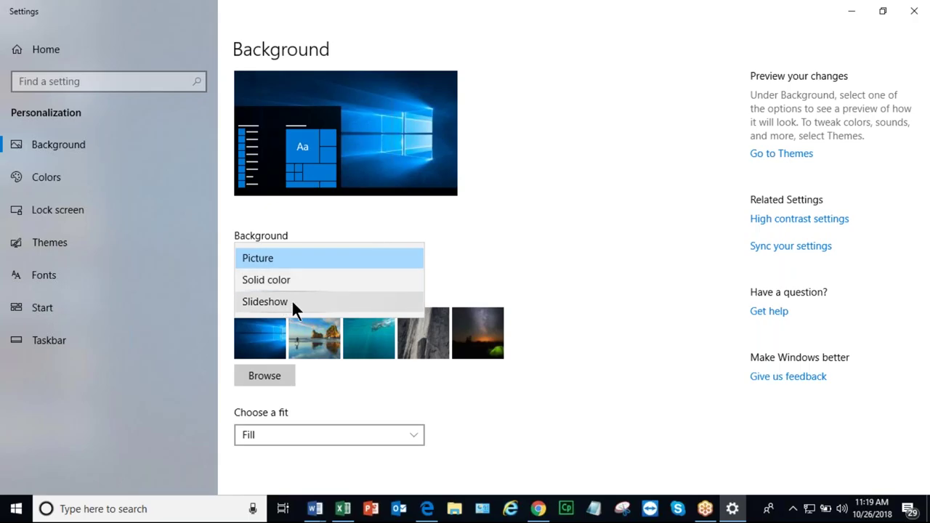
left_click(486, 254)
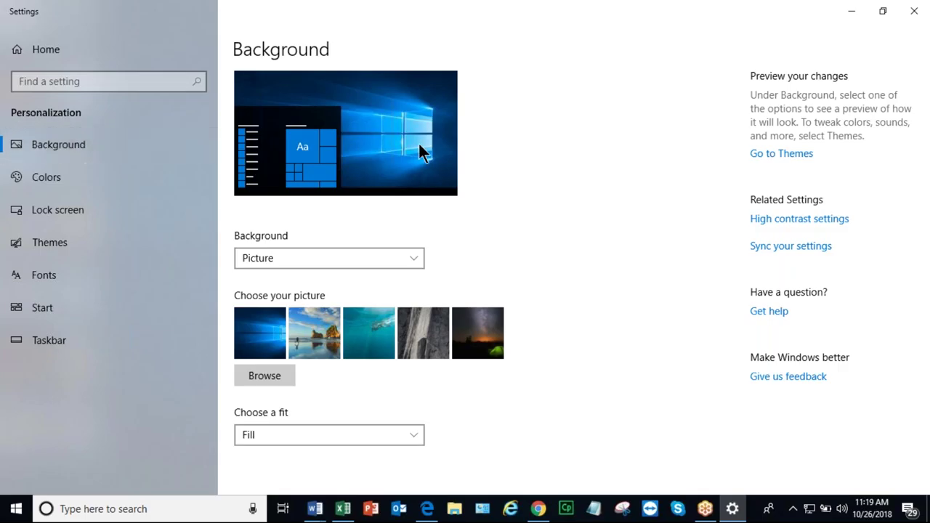
Step: Look through the Colors options, then move on to the Lock screen page
left_click(43, 181)
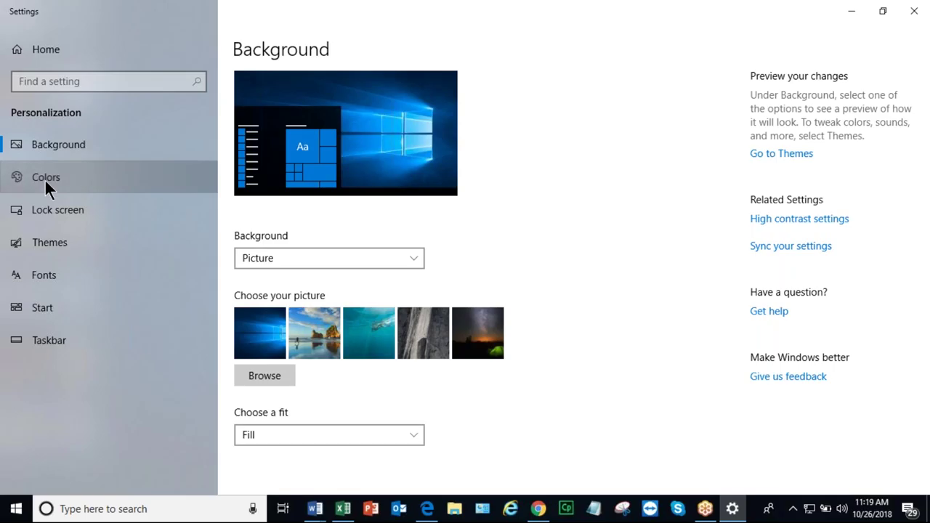
scroll(505, 335, "down", 3)
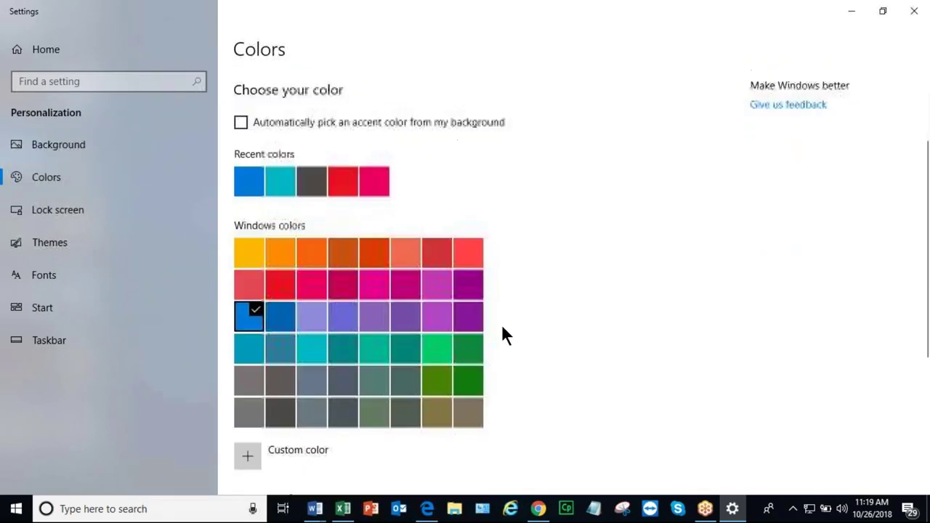
left_click(62, 218)
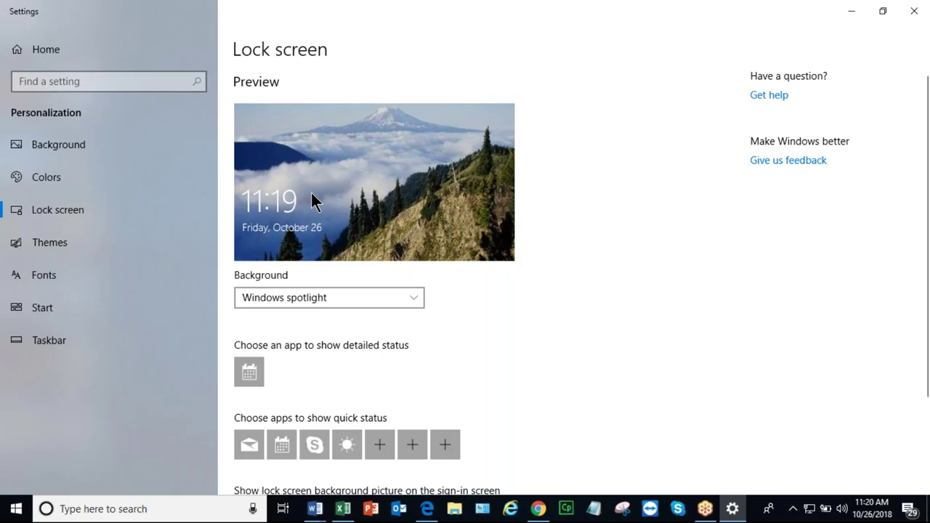
Step: Open Notepad from the taskbar over the Lock screen settings
left_click(593, 509)
Step: Write 'Windows Key L' in Notepad, delete it again, and minimize Notepad
type("W")
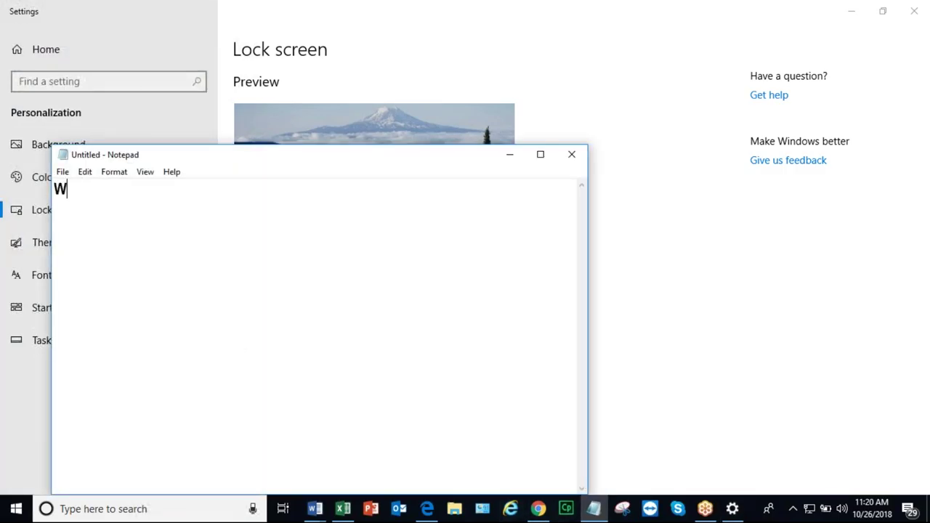
type("indows Key")
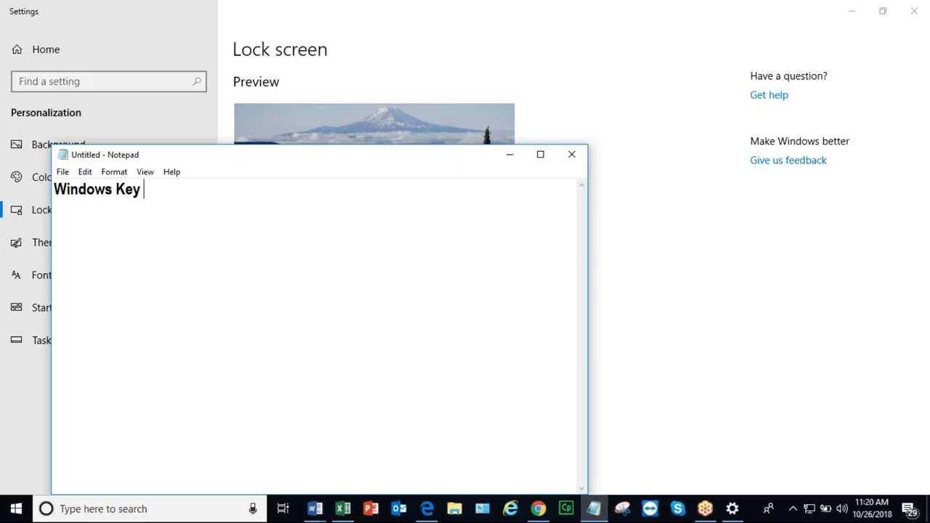
type("L")
left_click_drag(170, 189, 50, 189)
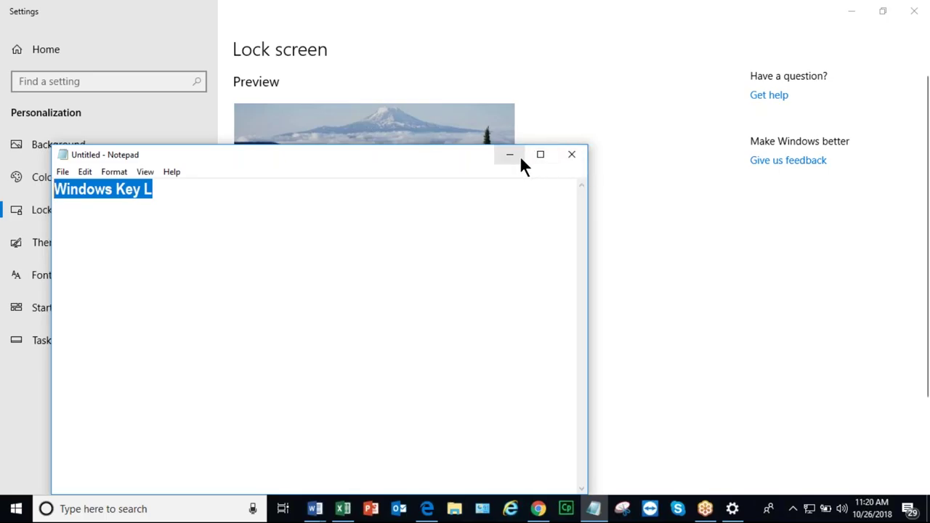
key("Delete")
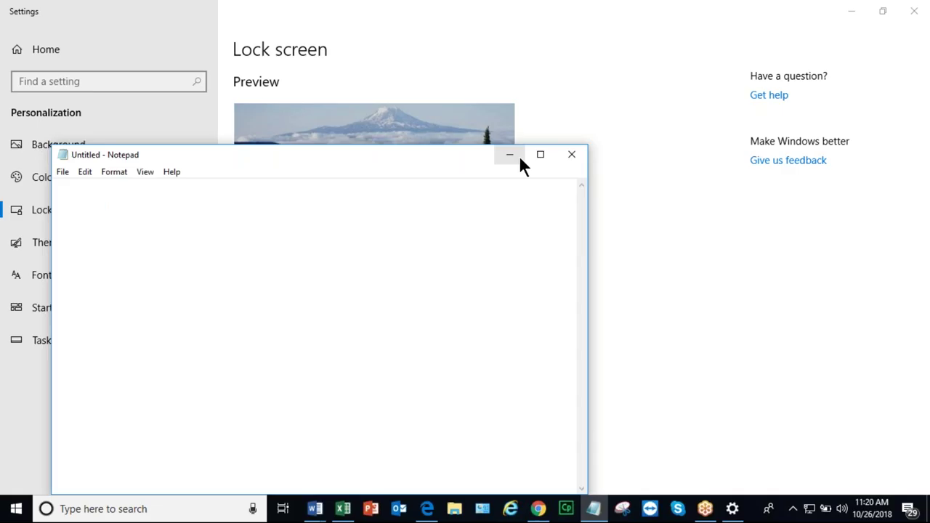
left_click(519, 159)
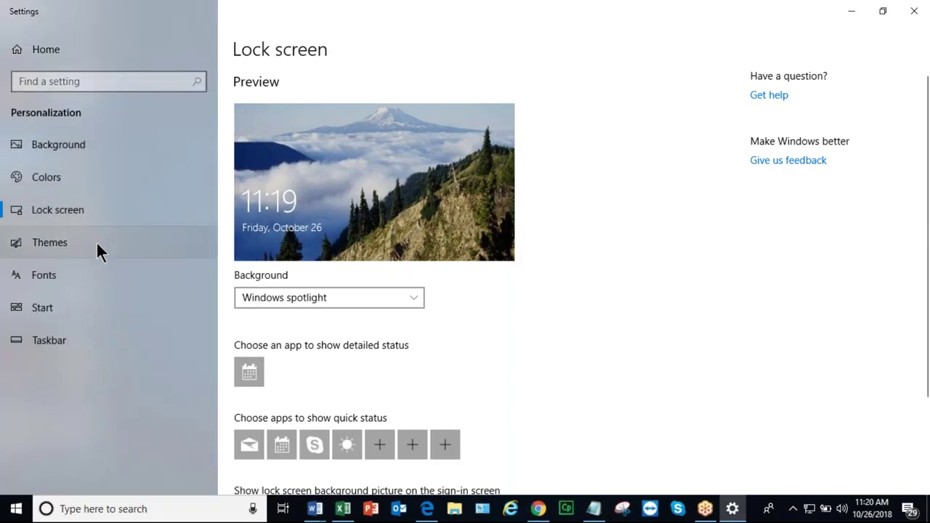
Step: Browse the Themes and Fonts pages, ending on the Start personalization page
left_click(72, 239)
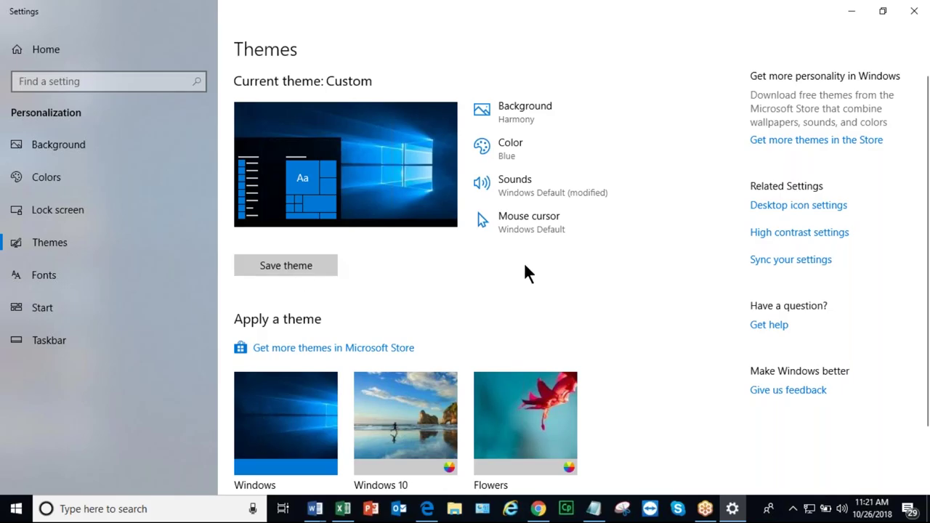
left_click(75, 281)
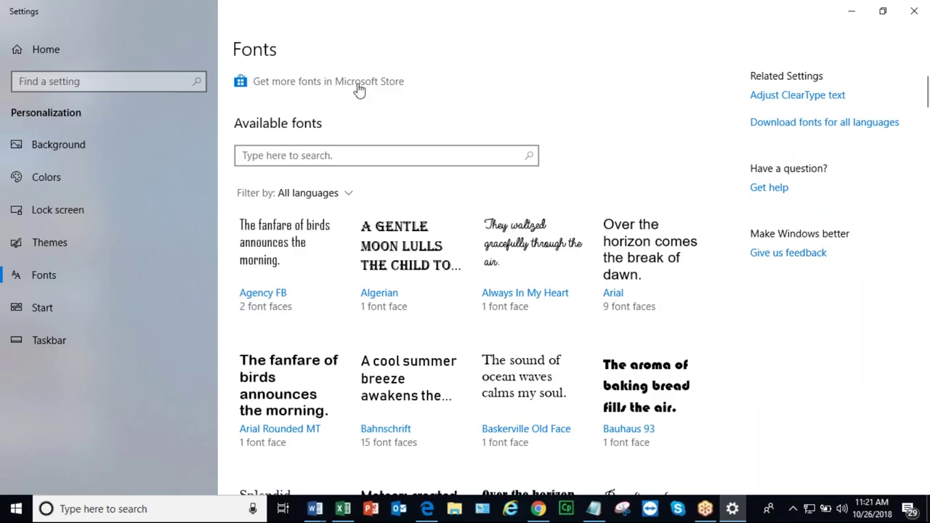
left_click(49, 308)
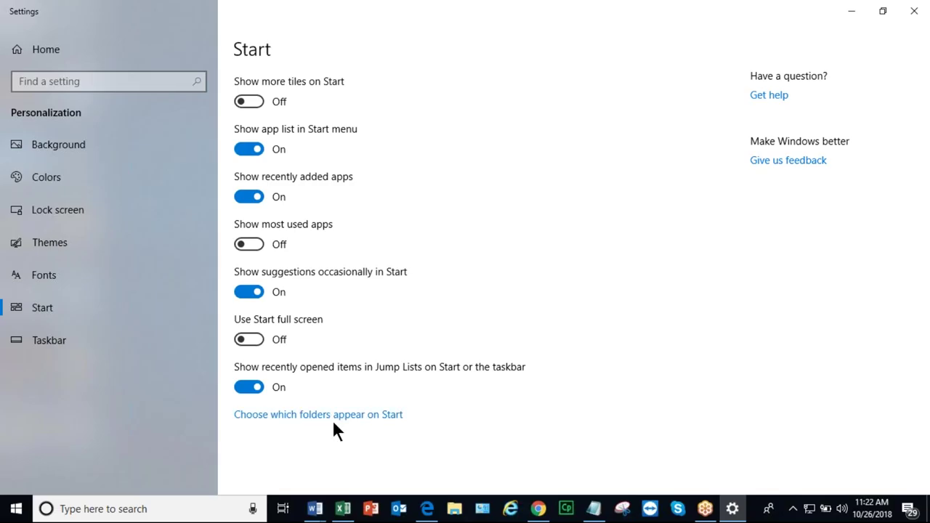
Step: Open 'Choose which folders appear on Start' from the Start settings page
left_click(401, 415)
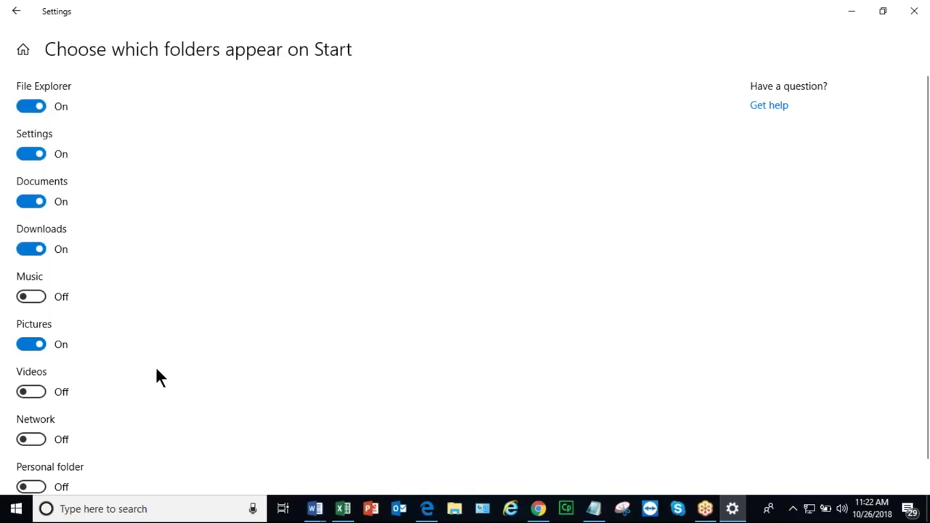
Step: Scroll through the Start folder toggles without changing any, then go back to the Start page
scroll(185, 381, "down", 1)
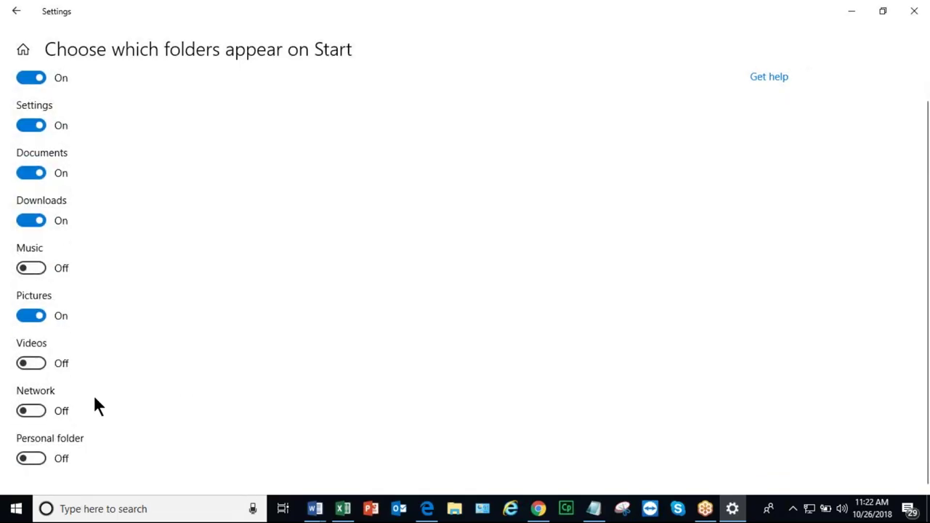
scroll(89, 347, "up", 1)
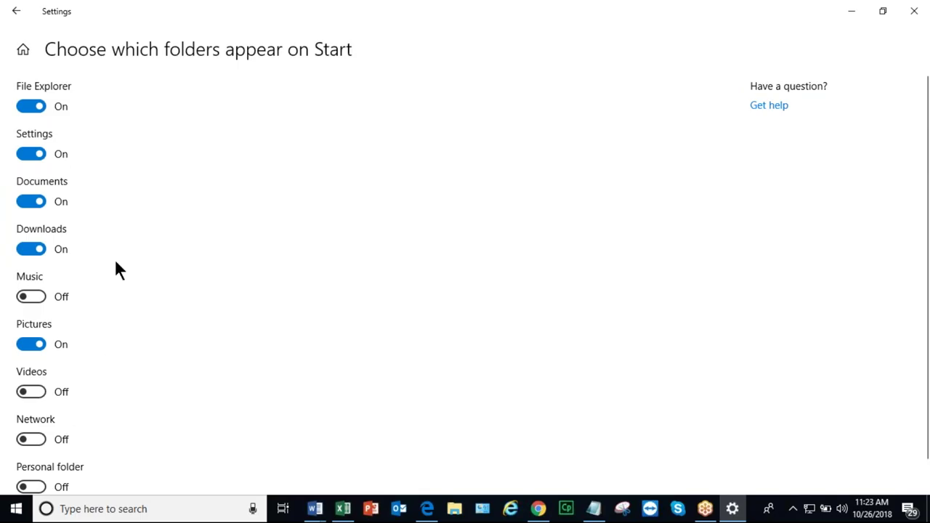
left_click(17, 12)
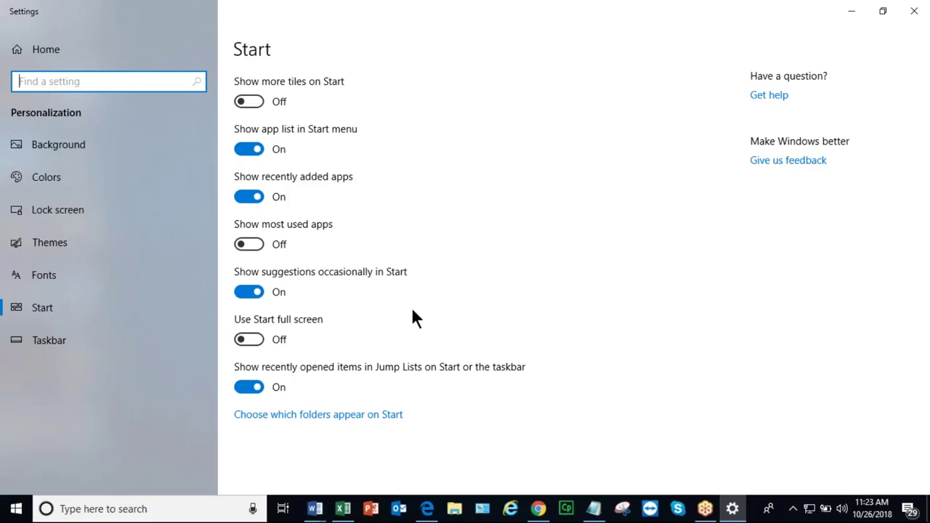
Step: Close Settings with Alt+F4 and type 'ALT F4' into a new Notepad document
key("alt+F4")
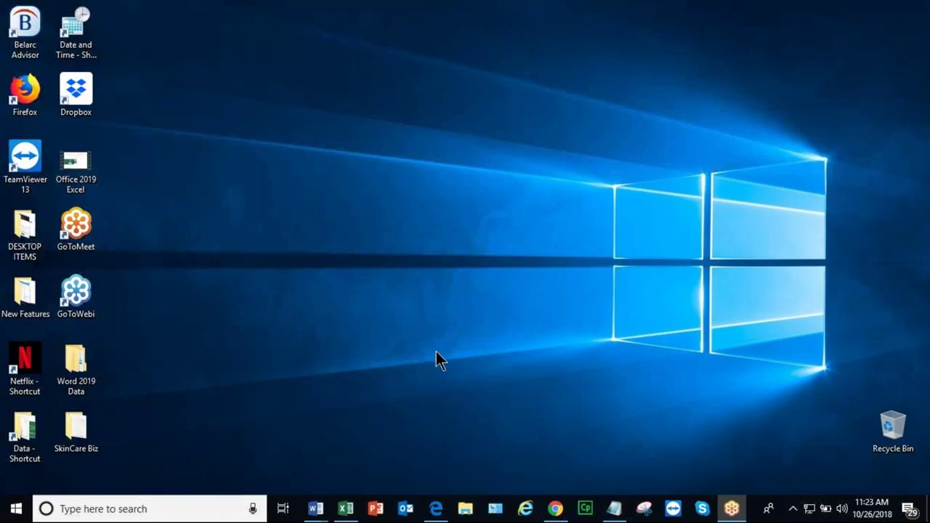
left_click(613, 509)
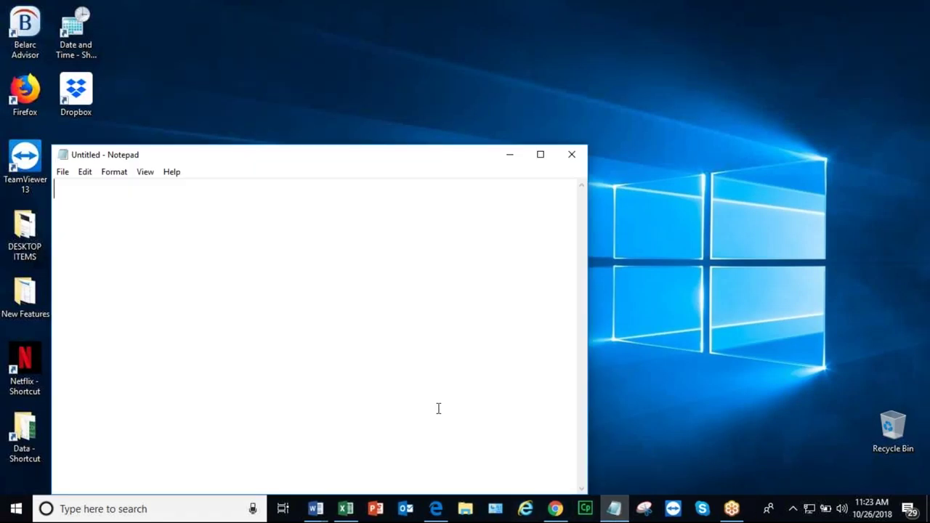
type("ALT F4")
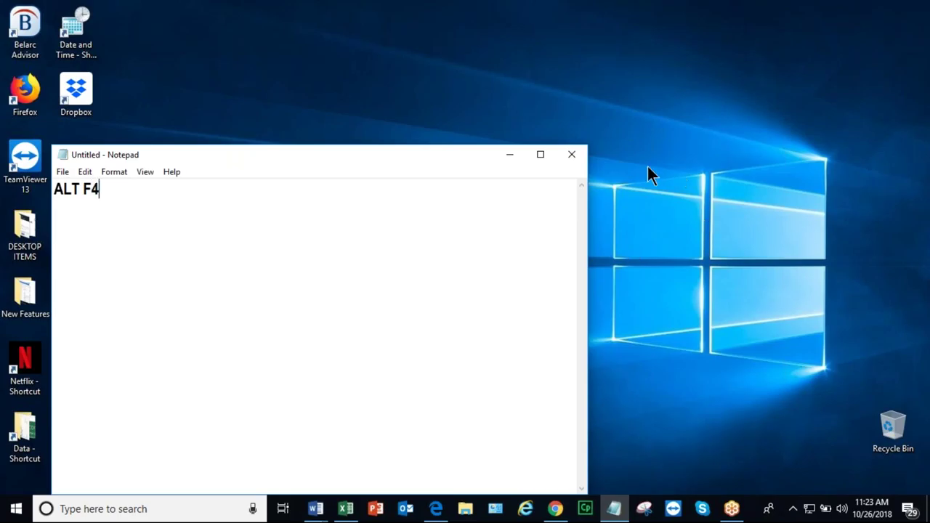
Step: Close Notepad without saving the note, then open File Explorer with Win+E
left_click(570, 154)
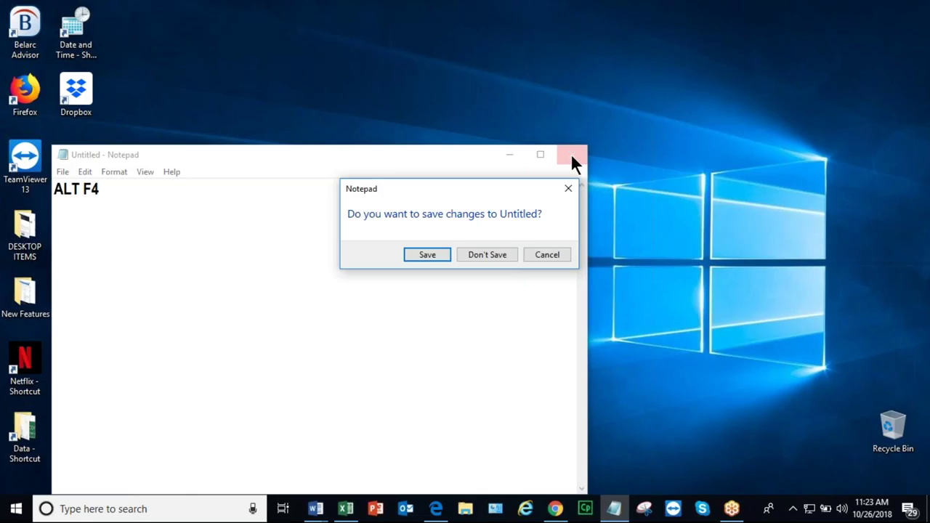
left_click(486, 254)
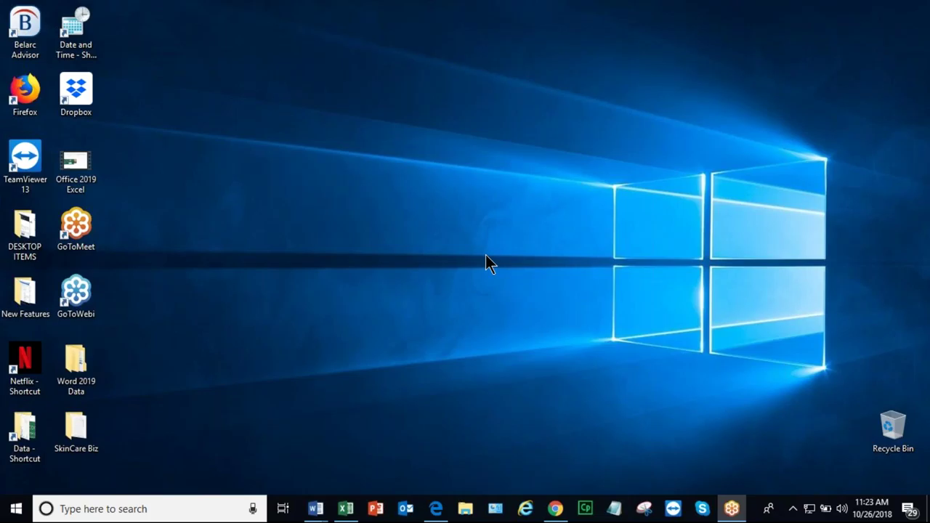
key("super+e")
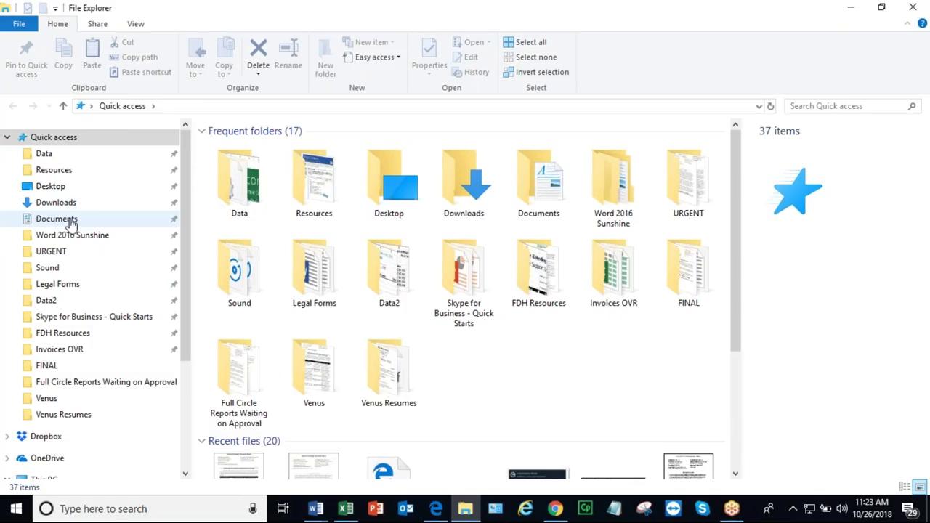
left_click(68, 222)
left_click(59, 204)
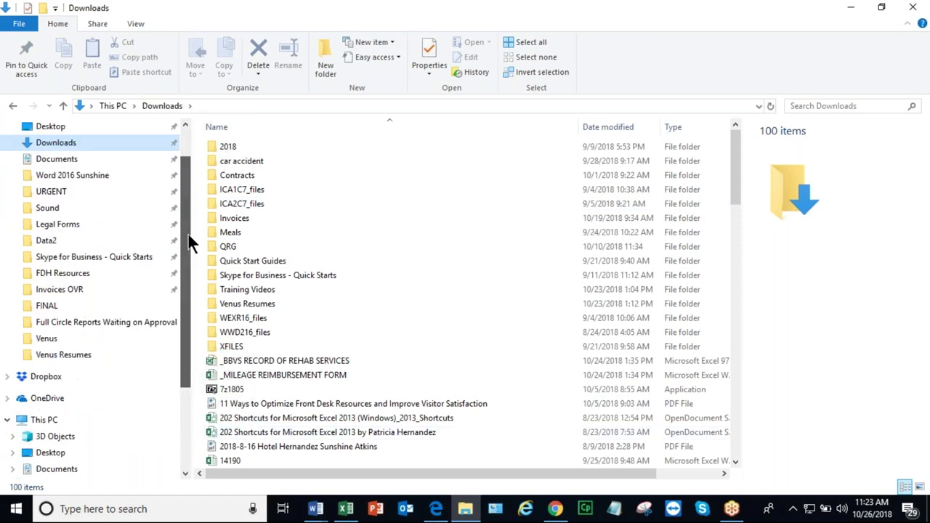
left_click_drag(189, 234, 193, 352)
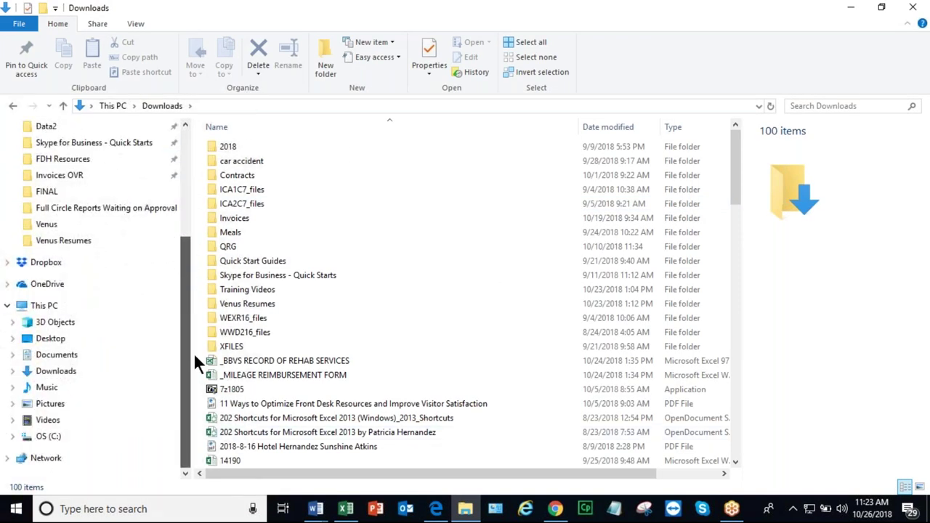
left_click(51, 263)
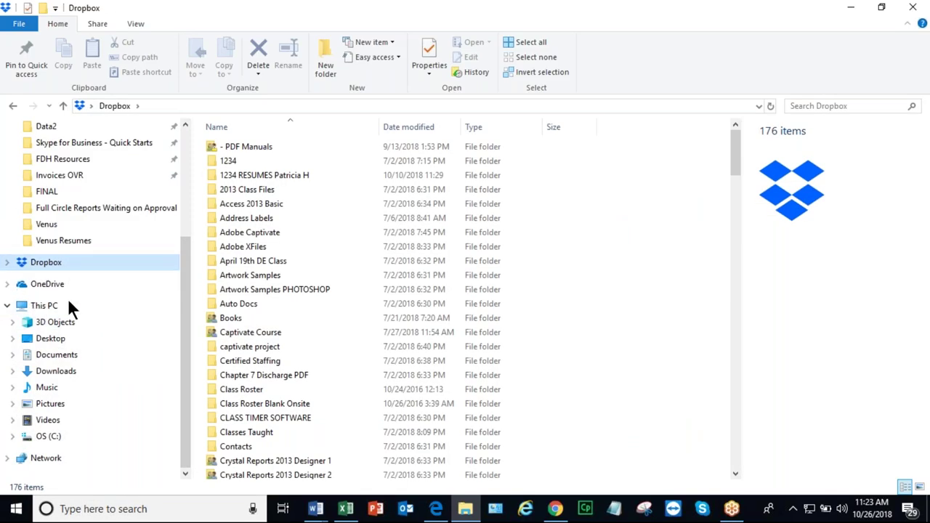
left_click(116, 282)
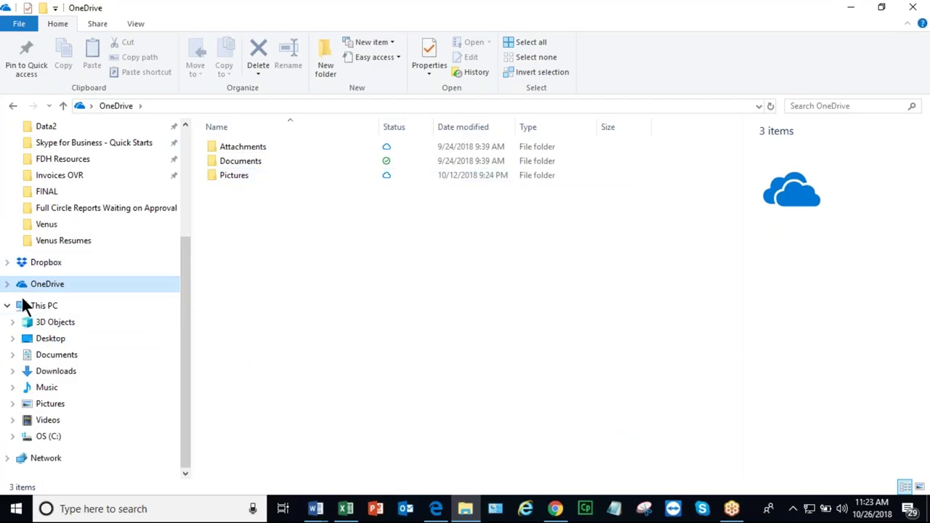
left_click(913, 9)
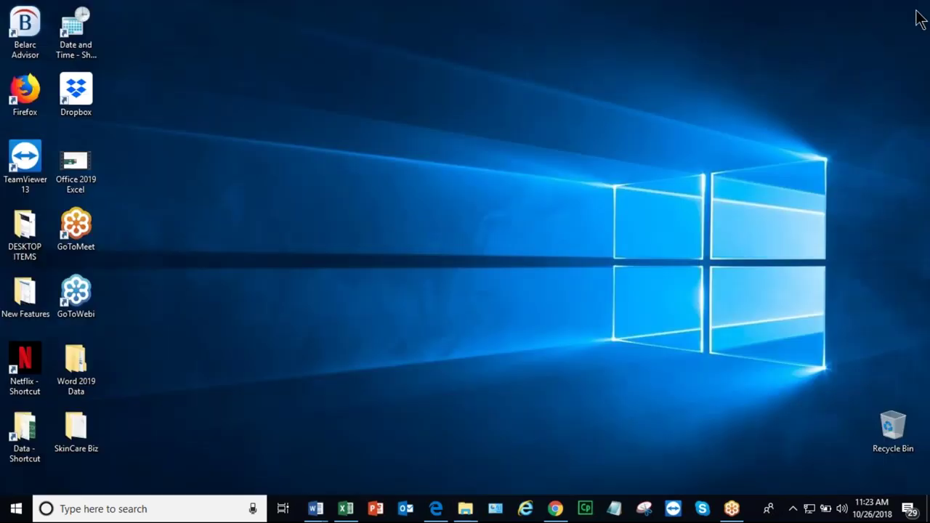
Step: Open File Explorer, restore it to a smaller window, then reposition and resize it
left_click(465, 511)
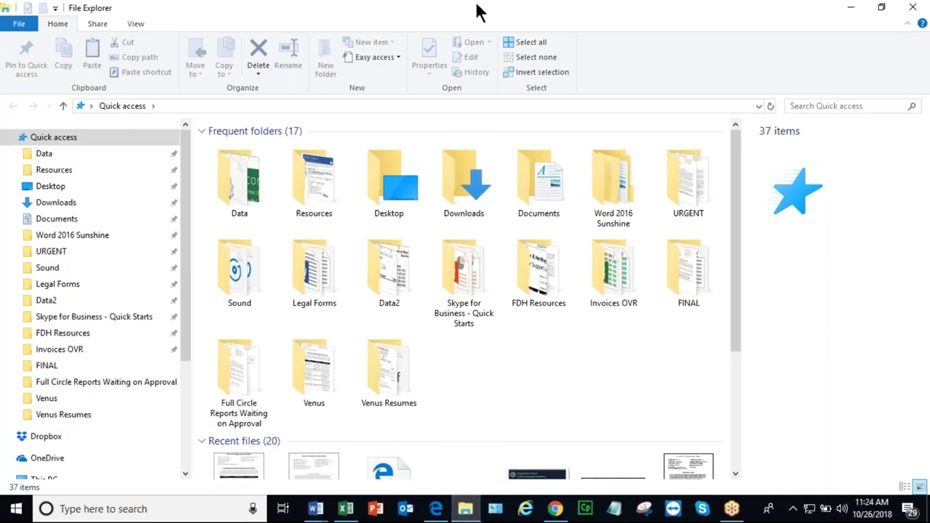
double_click(480, 11)
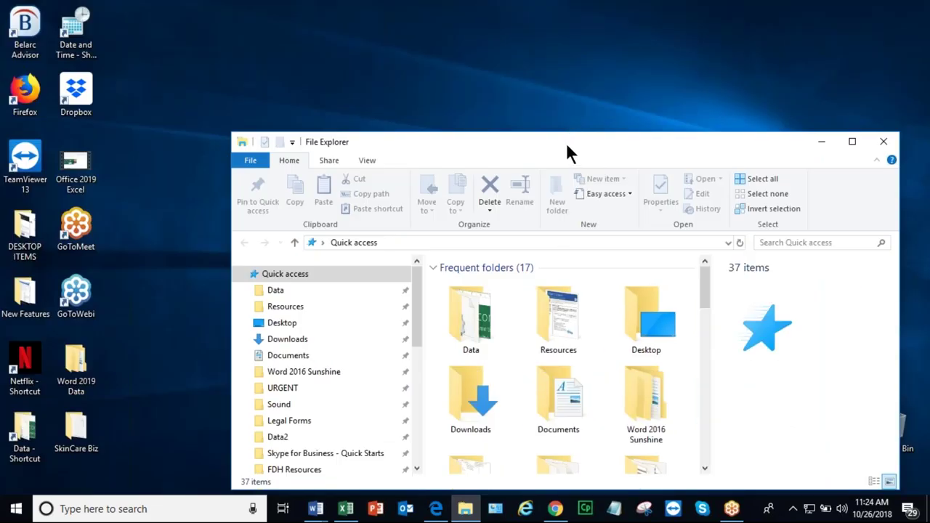
left_click_drag(567, 144, 378, 75)
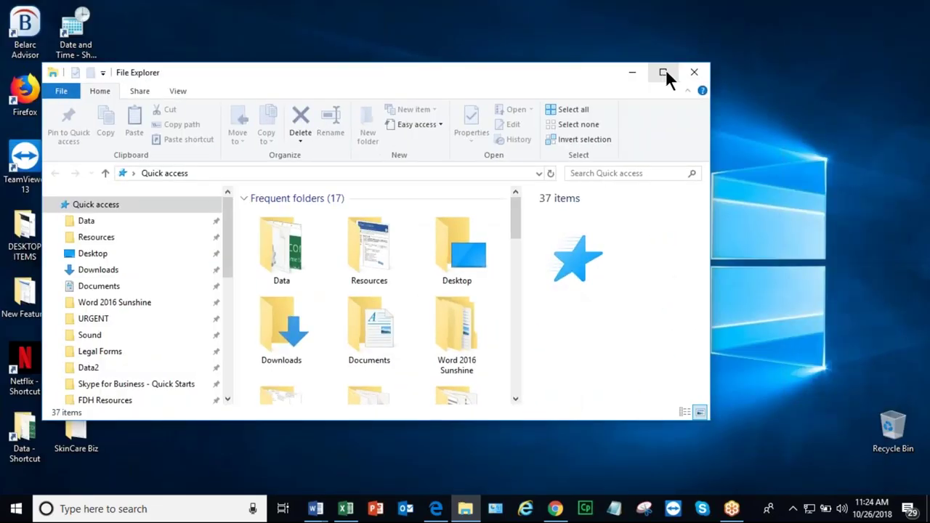
left_click(663, 72)
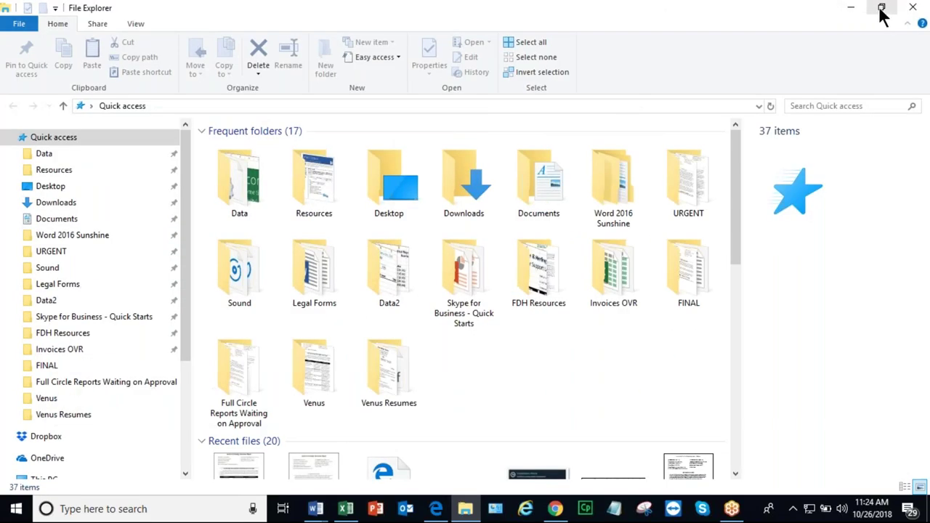
left_click(882, 9)
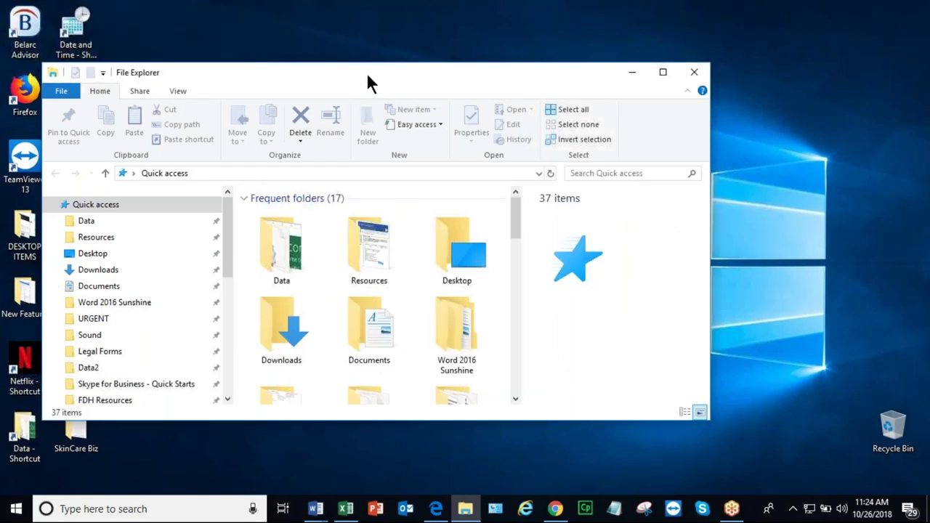
left_click_drag(42, 88, 302, 103)
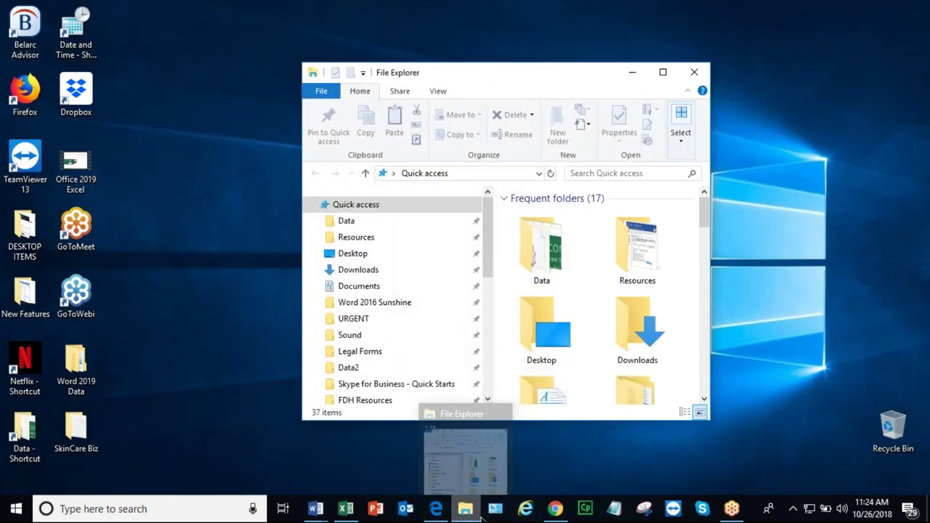
Step: Open a second File Explorer window, move and widen it, and snap it to the left half
middle_click(480, 517)
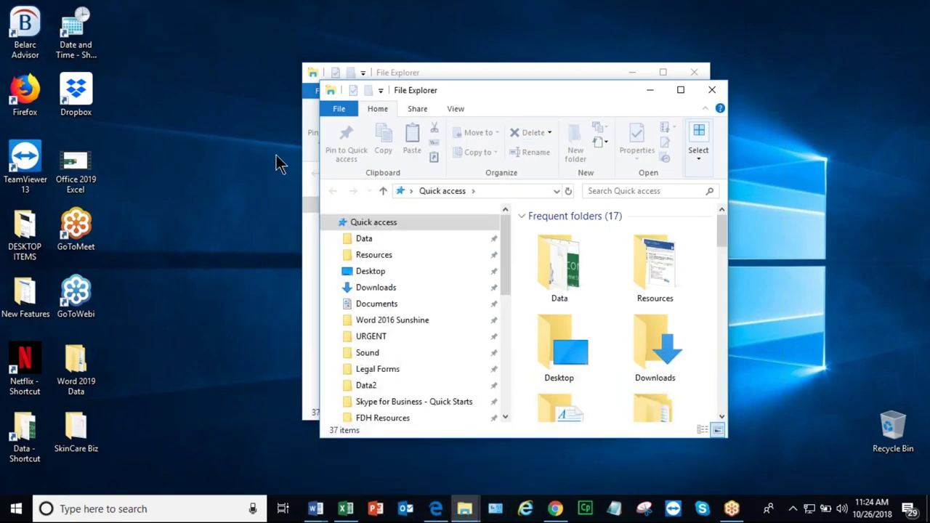
left_click_drag(528, 95, 192, 144)
left_click_drag(482, 224, 617, 224)
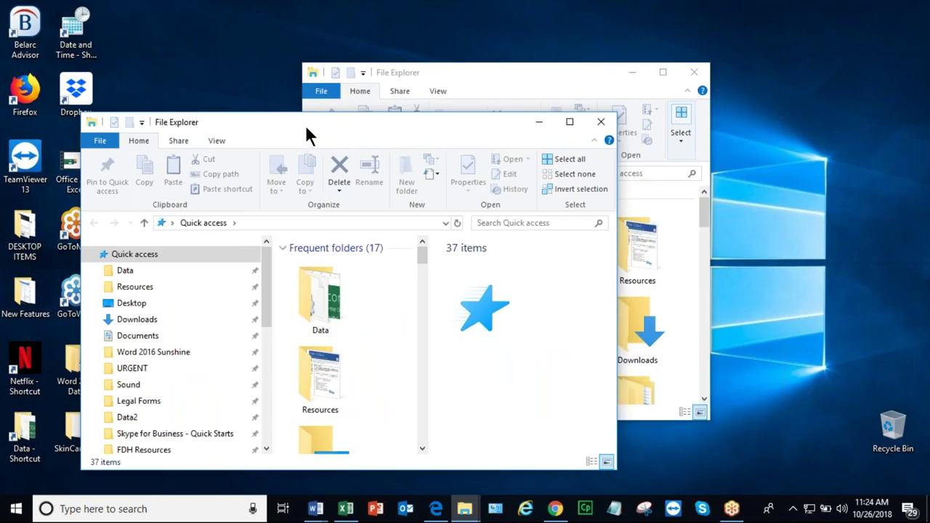
left_click_drag(305, 125, 1, 86)
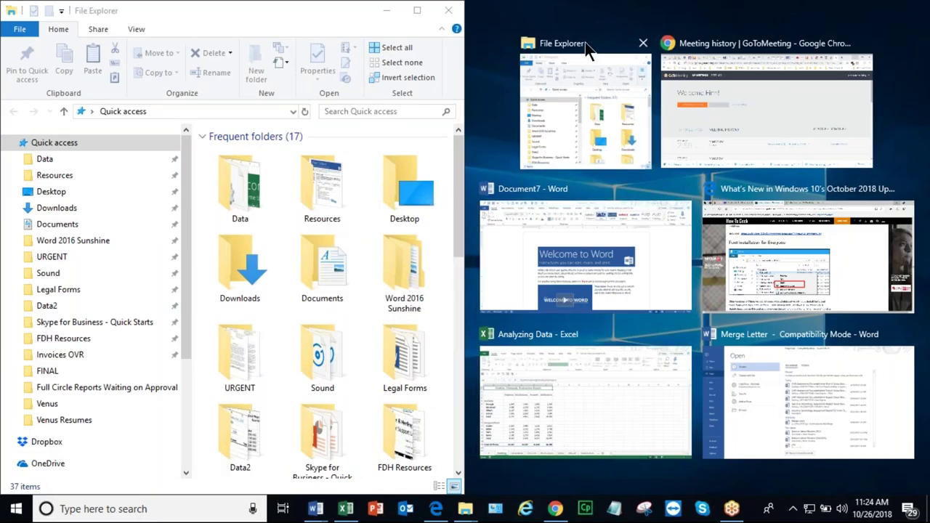
Step: Fill the right half with the other Explorer window and show Documents in the left one
left_click(605, 89)
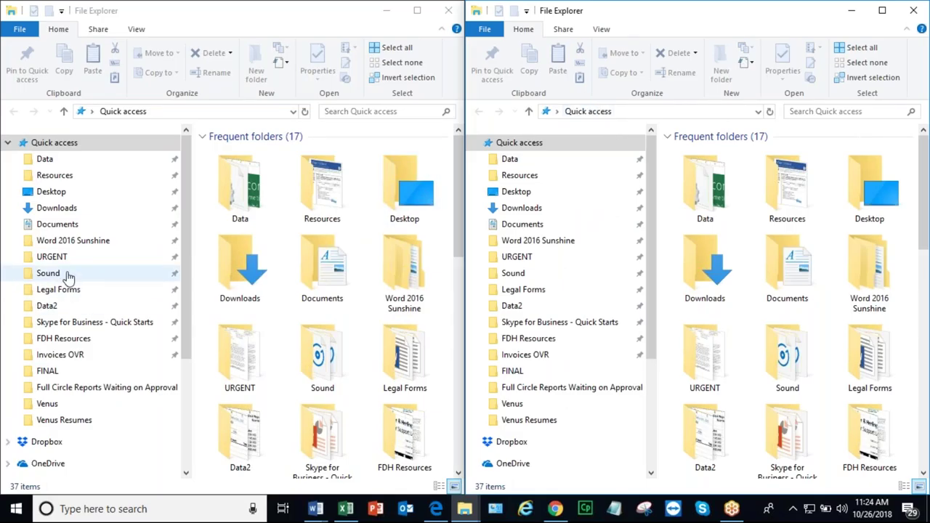
left_click(63, 228)
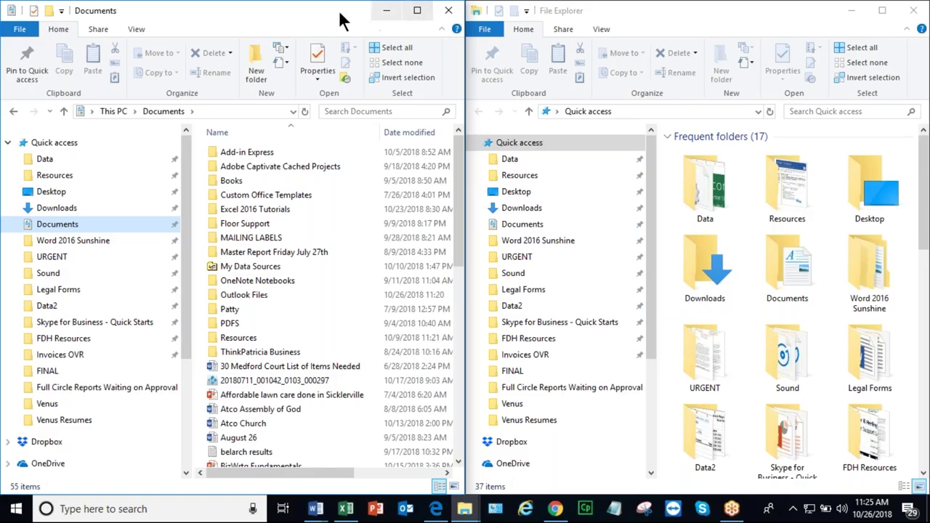
Step: Unsnap both File Explorer windows and bring the Documents window to the front
left_click_drag(305, 25, 420, 99)
left_click(624, 49)
left_click_drag(623, 11, 504, 37)
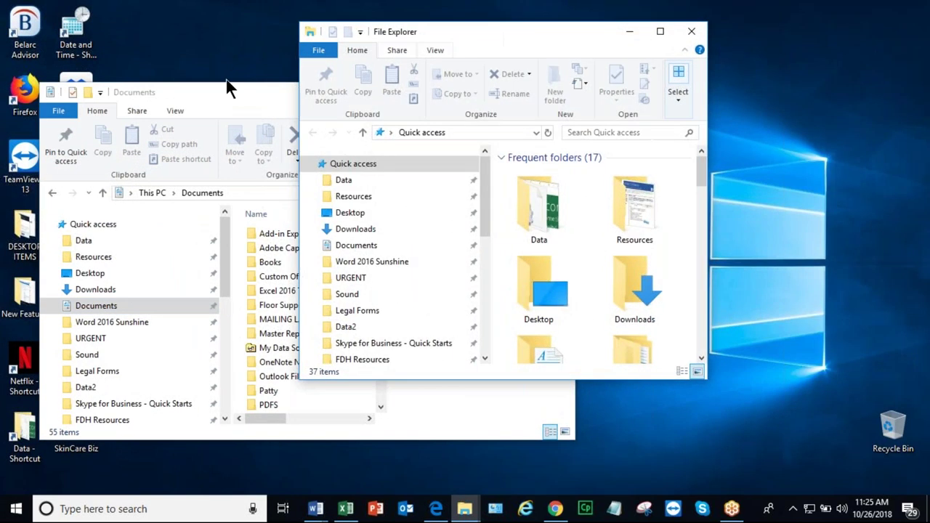
left_click(210, 93)
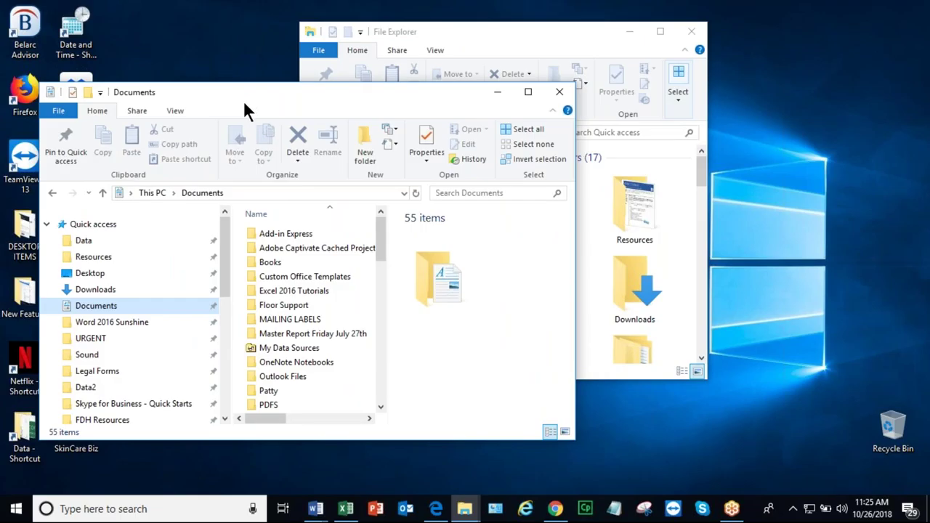
Step: Restore the Analyzing Data workbook to a smaller window, then shake Documents to minimize the rest
left_click(347, 511)
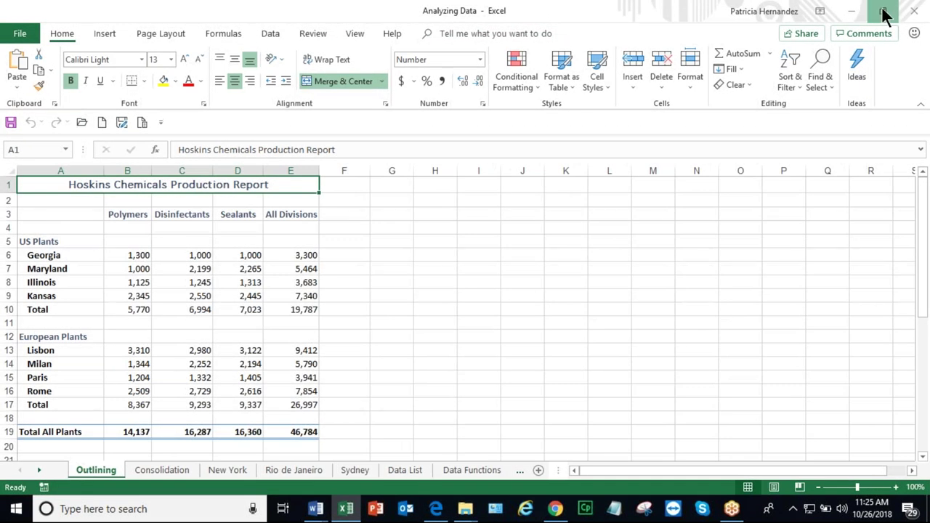
left_click(884, 12)
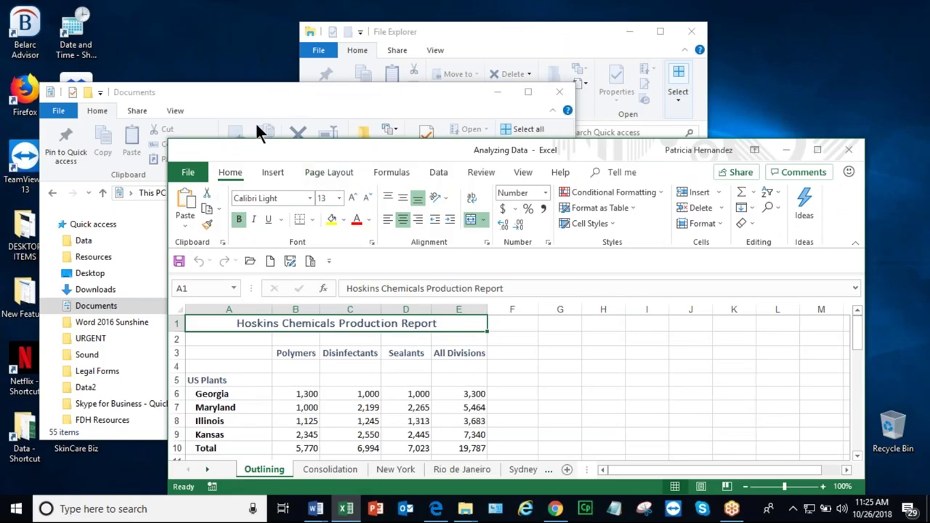
left_click(238, 89)
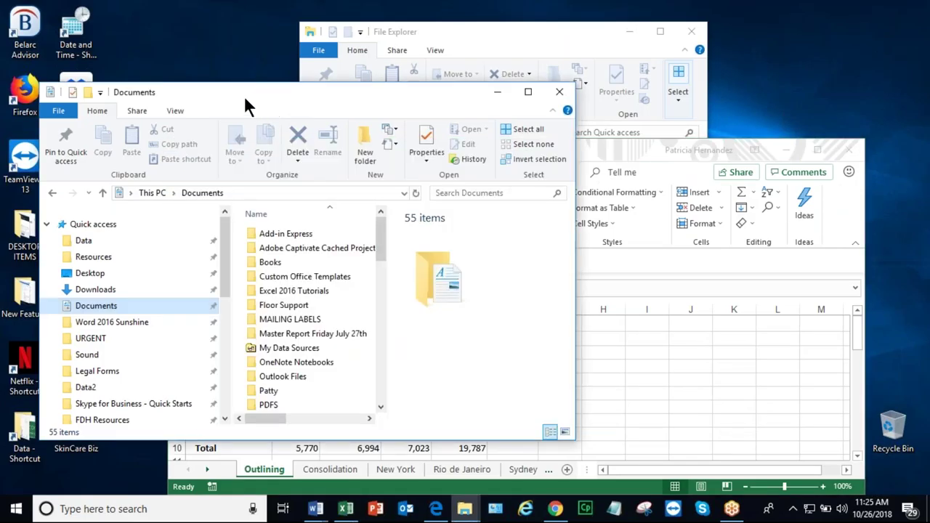
mouse_move(236, 88)
left_mouse_down()
mouse_move(250, 77)
mouse_move(546, 93)
mouse_move(322, 94)
mouse_move(333, 89)
left_mouse_up()
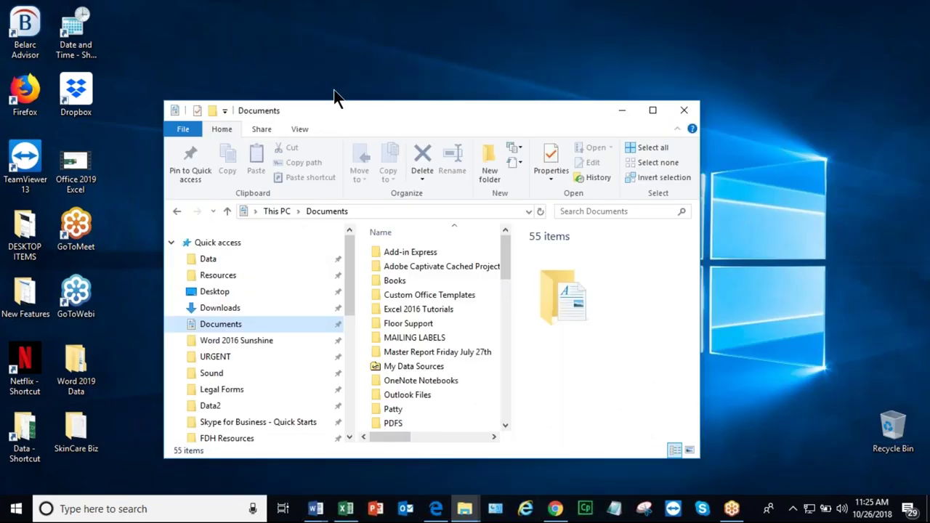
Step: Restore Word's Document7 to a smaller window, then shake Documents to minimize Excel, Word and Explorer
left_click(345, 508)
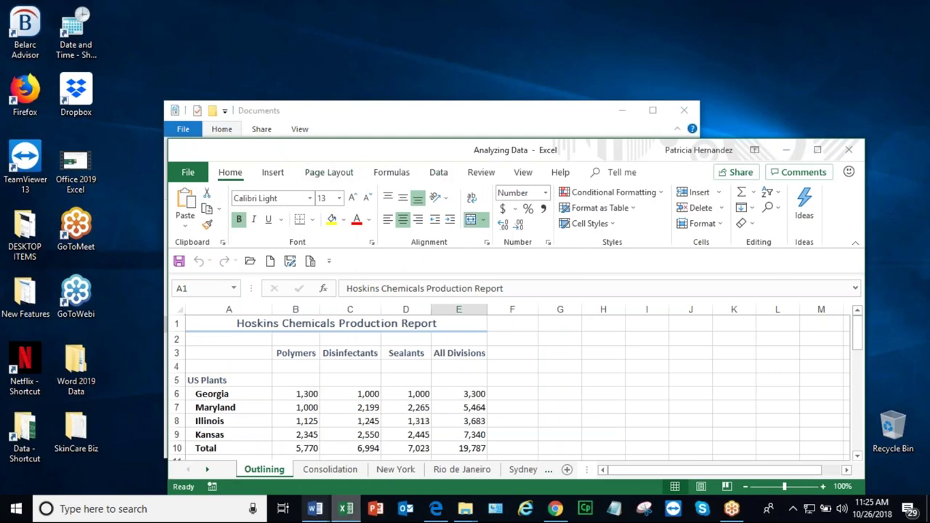
left_click(319, 510)
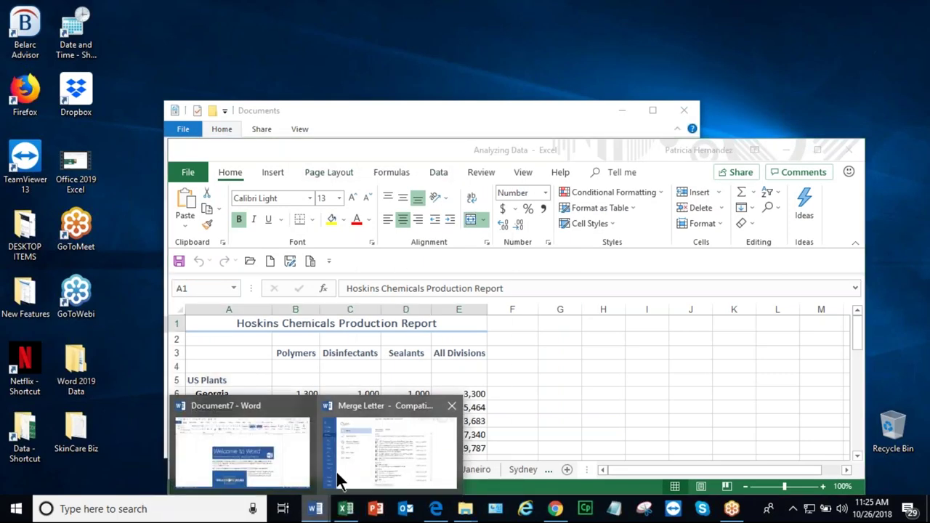
left_click(235, 454)
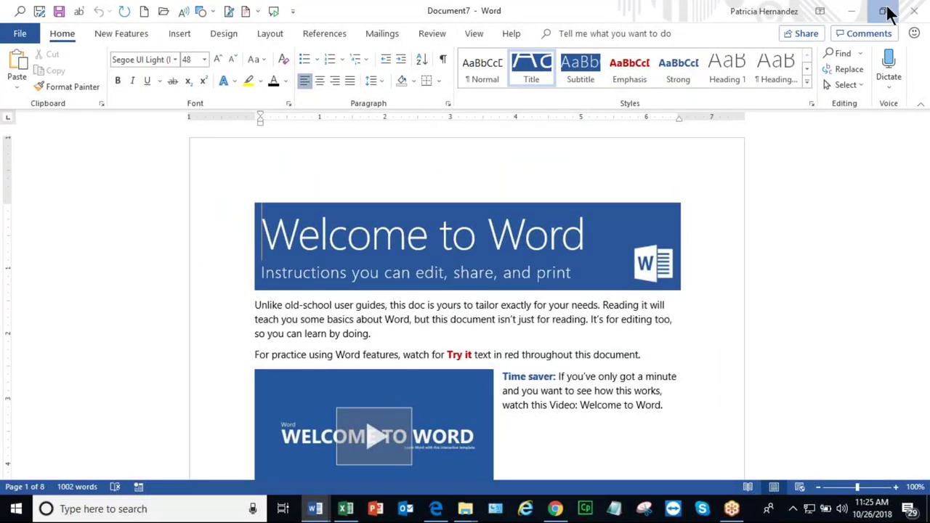
left_click(885, 11)
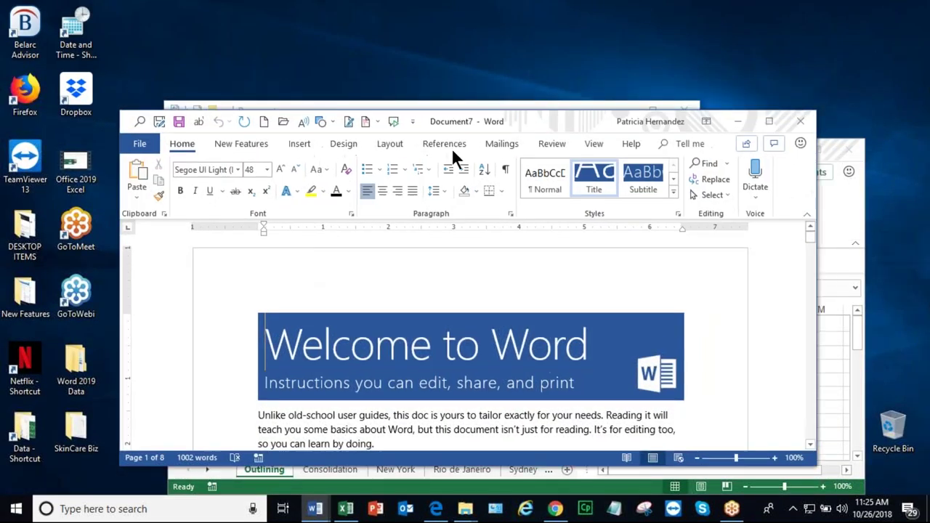
left_click_drag(454, 157, 465, 181)
left_click(436, 115)
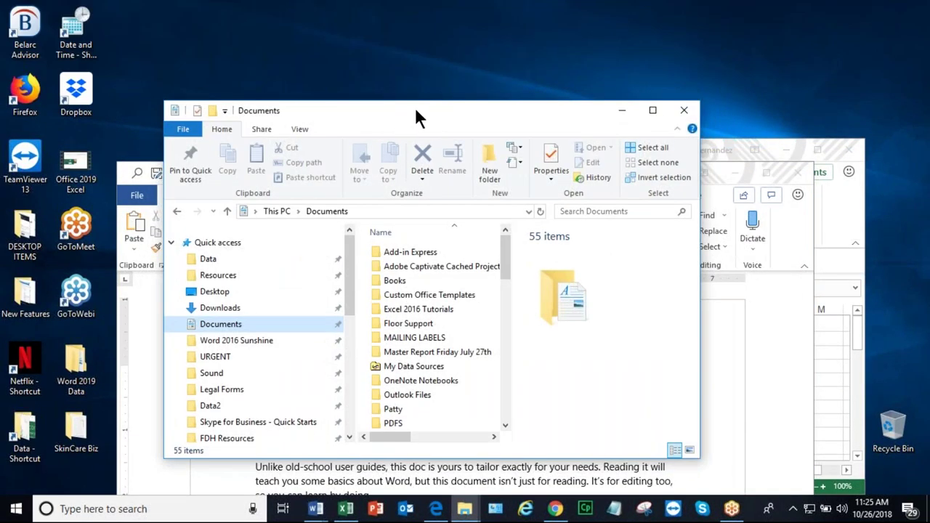
mouse_move(415, 109)
left_mouse_down()
mouse_move(336, 112)
mouse_move(439, 152)
mouse_move(466, 90)
mouse_move(414, 72)
mouse_move(429, 61)
left_mouse_up()
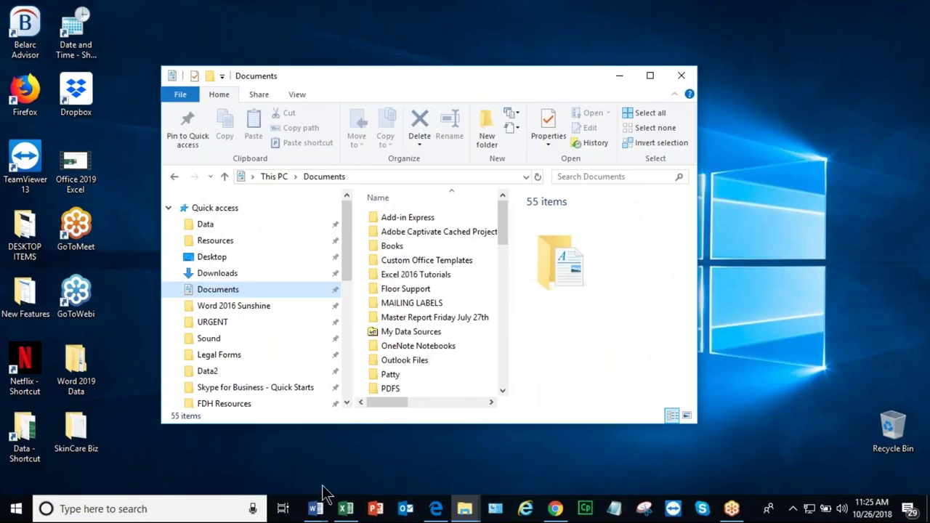
Step: Switch between the Analyzing Data workbook and Document7, then minimize everything with Windows+D
left_click(316, 509)
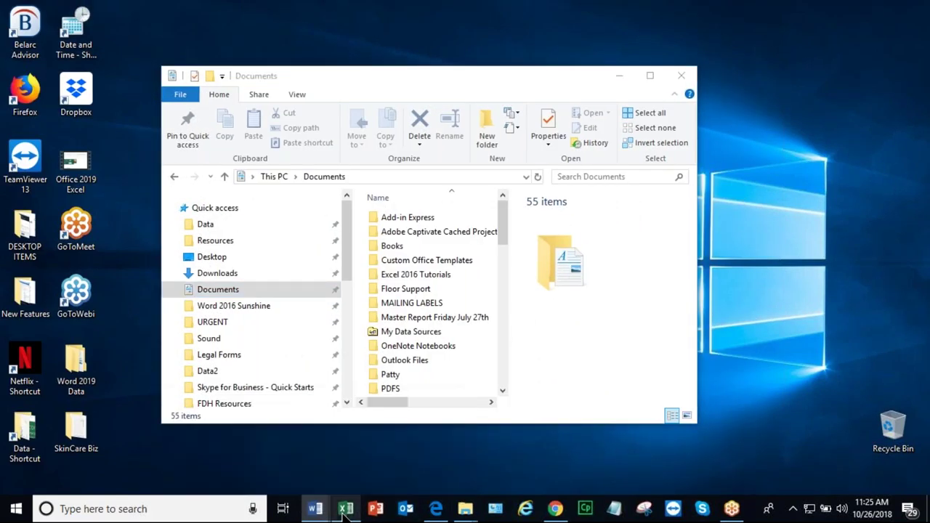
left_click(346, 508)
mouse_move(327, 514)
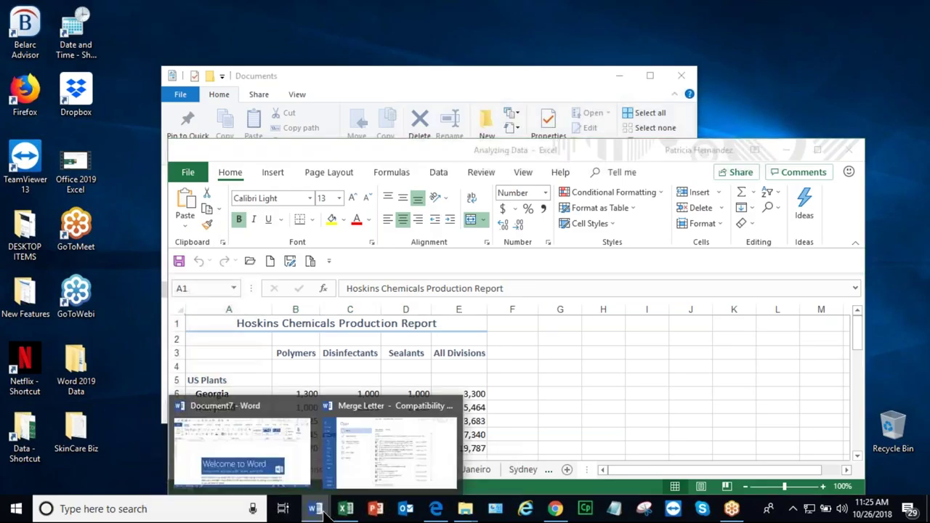
left_click(284, 454)
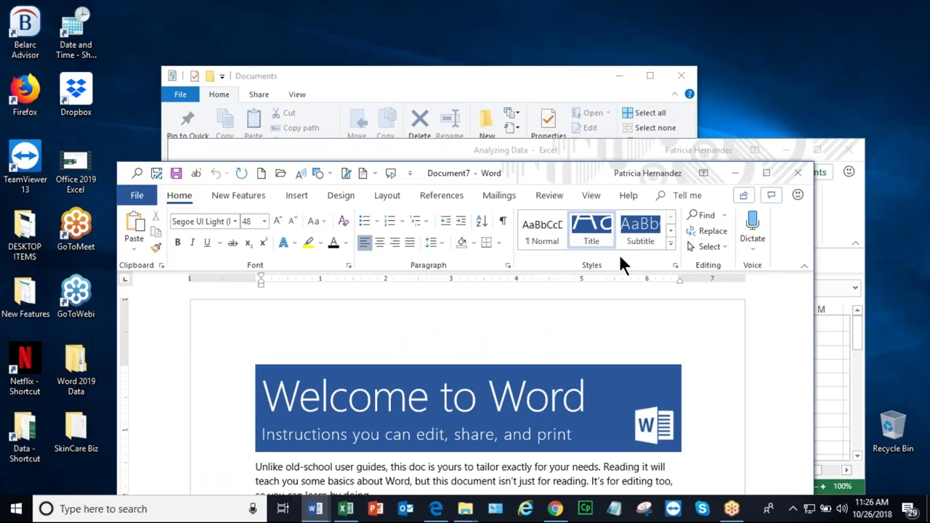
key("super+d")
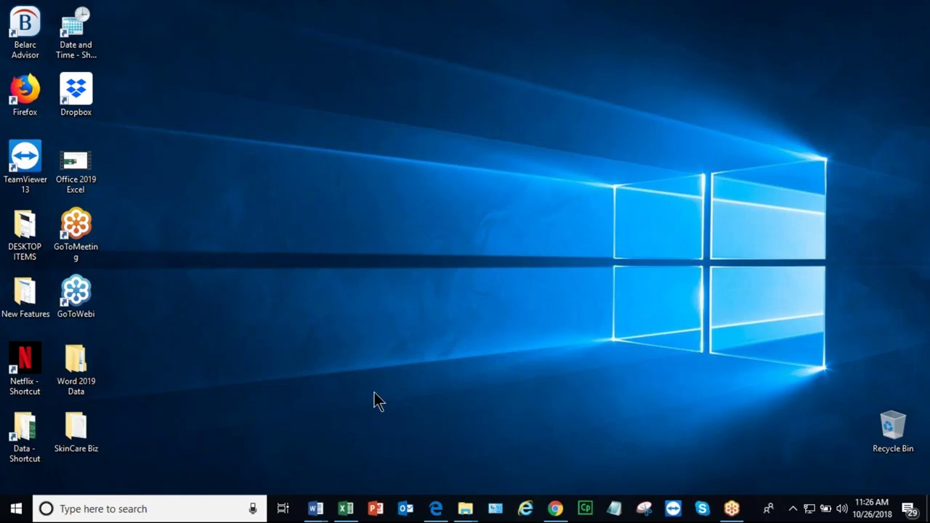
Step: Close both File Explorer windows with Close all windows from the taskbar jump list
mouse_move(465, 508)
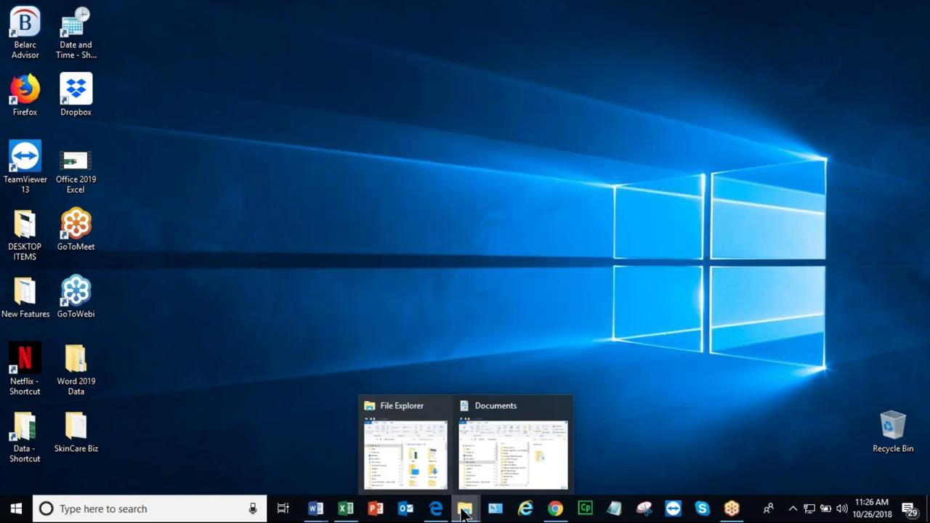
left_click(464, 512)
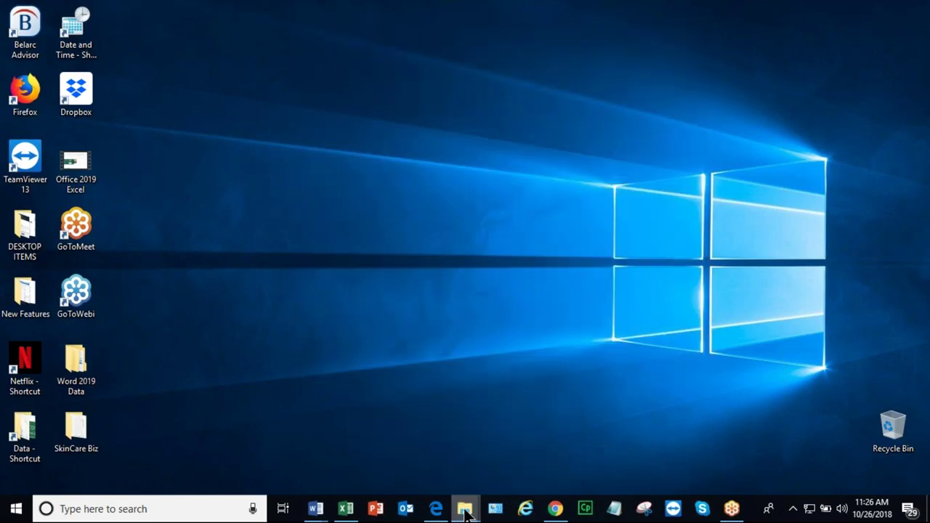
right_click(466, 512)
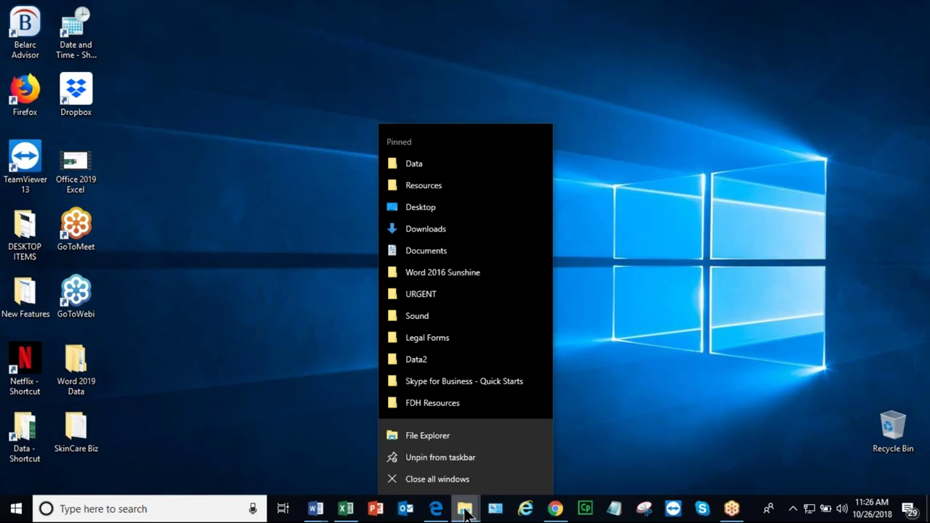
left_click(332, 395)
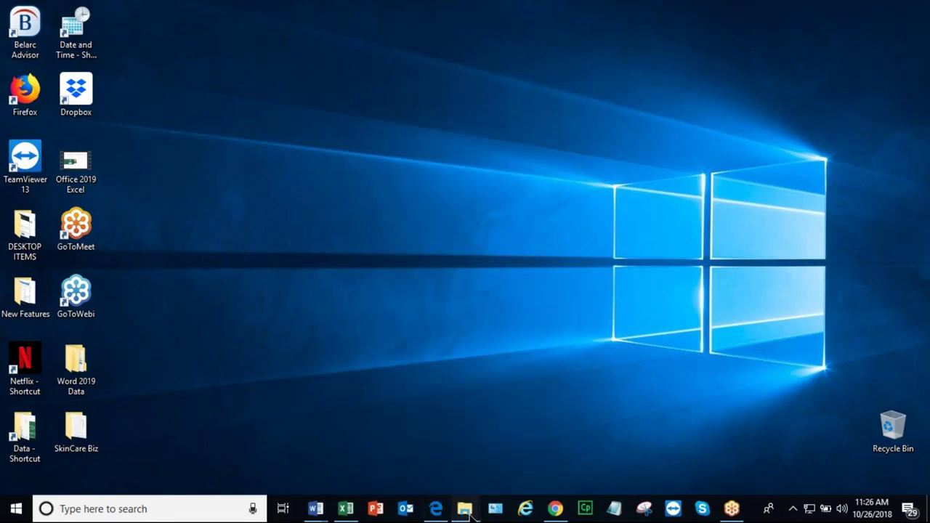
mouse_move(464, 510)
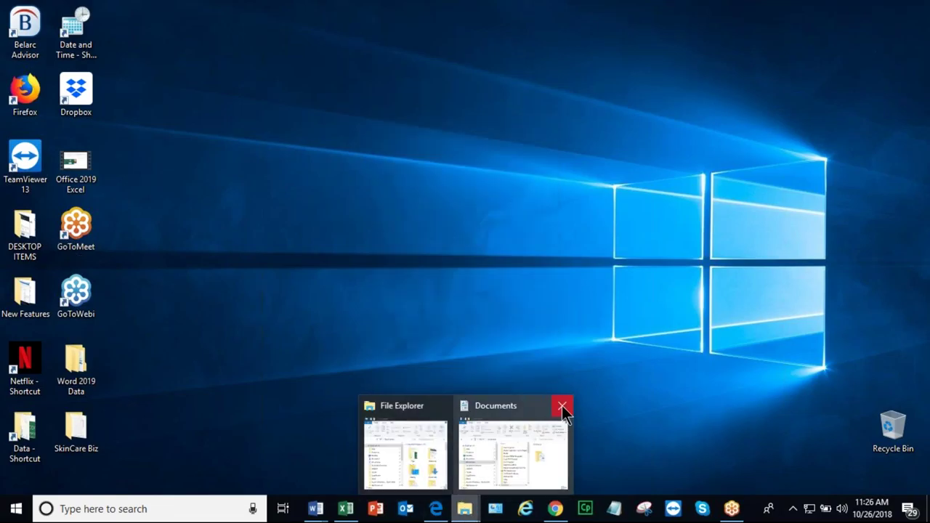
mouse_move(438, 409)
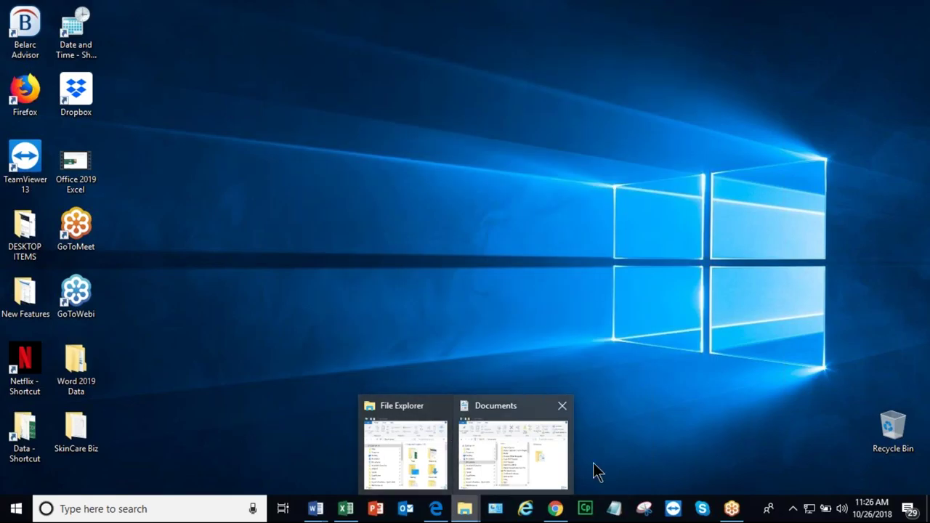
right_click(465, 512)
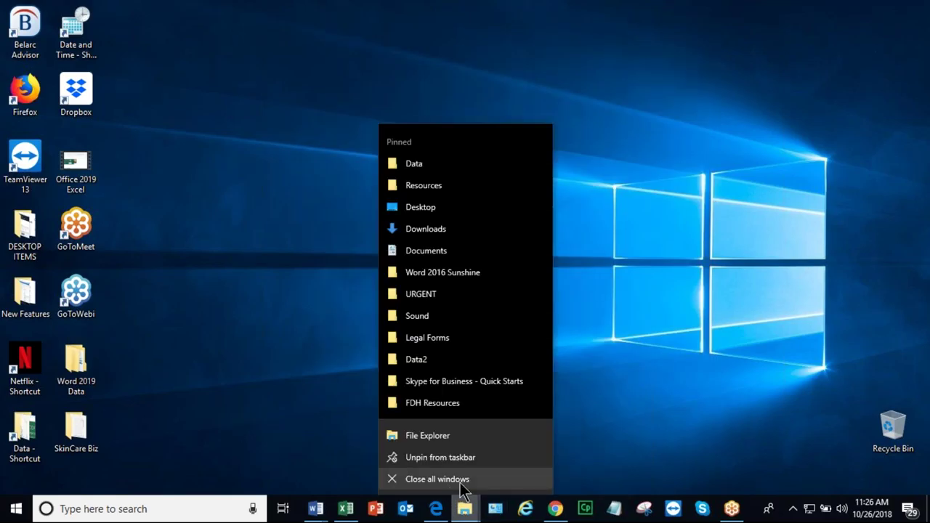
left_click(460, 481)
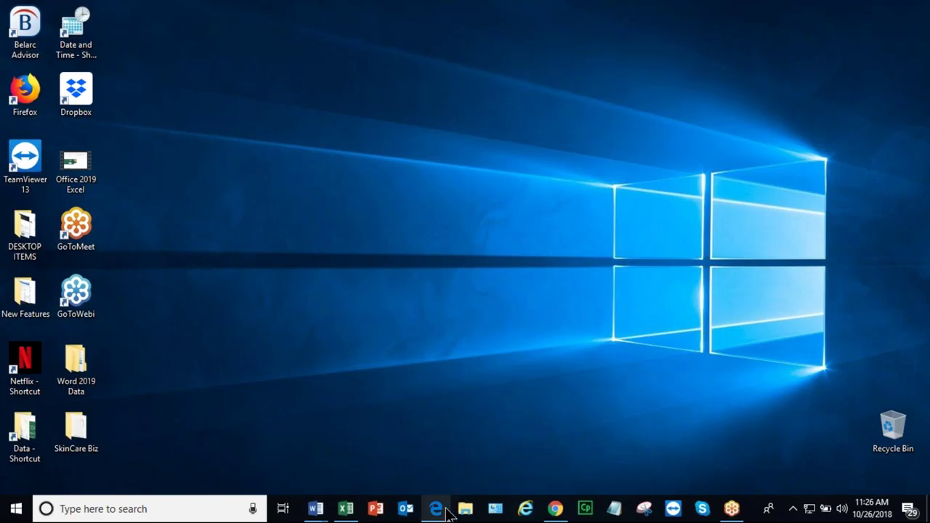
Step: Restore Edge with the How-To Geek October 2018 Update article at Font Installation for Everyone
mouse_move(445, 511)
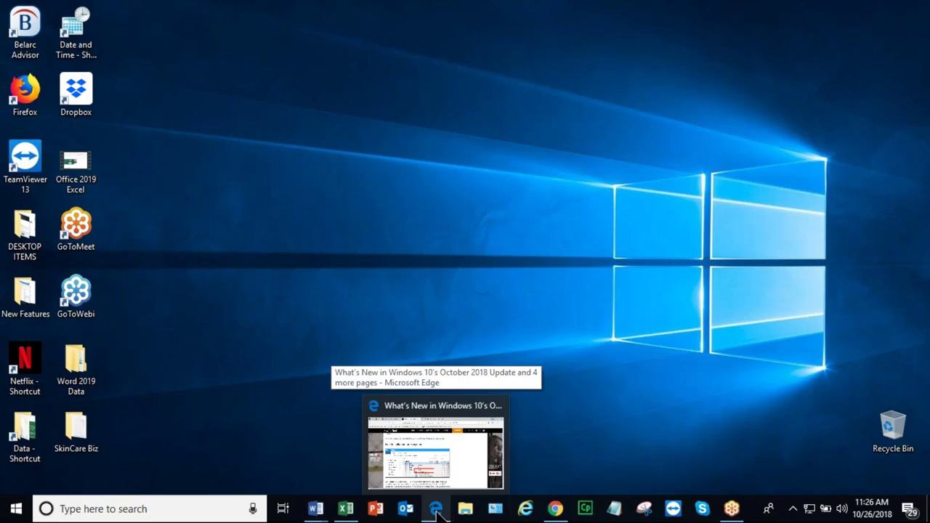
left_click(436, 511)
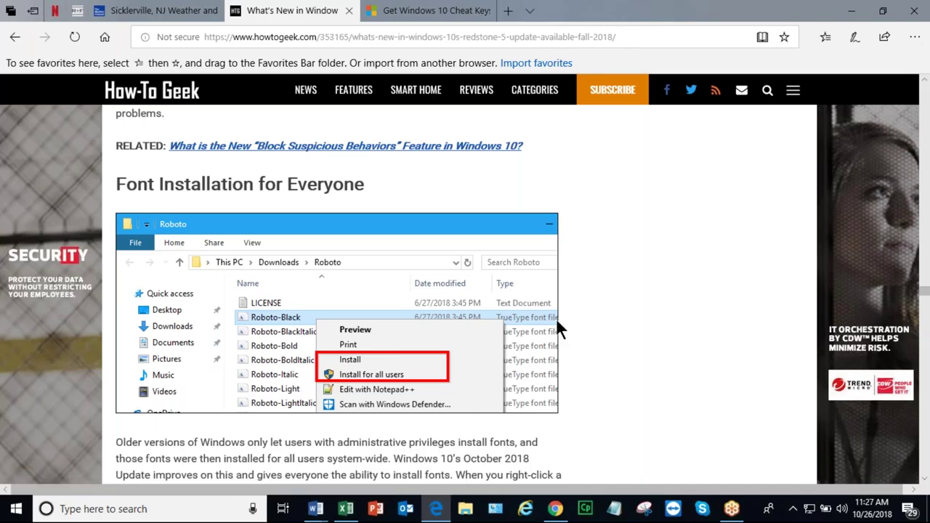
scroll(619, 301, "down", 2)
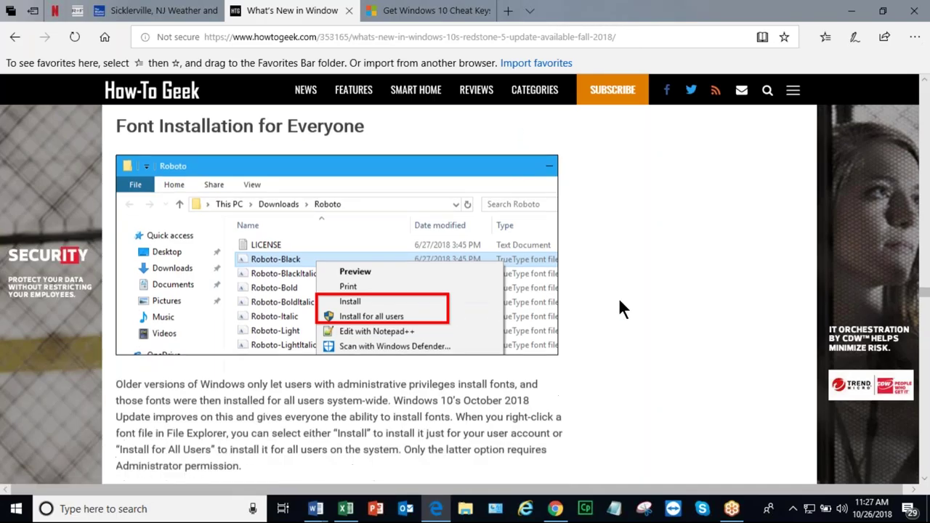
scroll(619, 307, "down", 1)
scroll(619, 307, "up", 1)
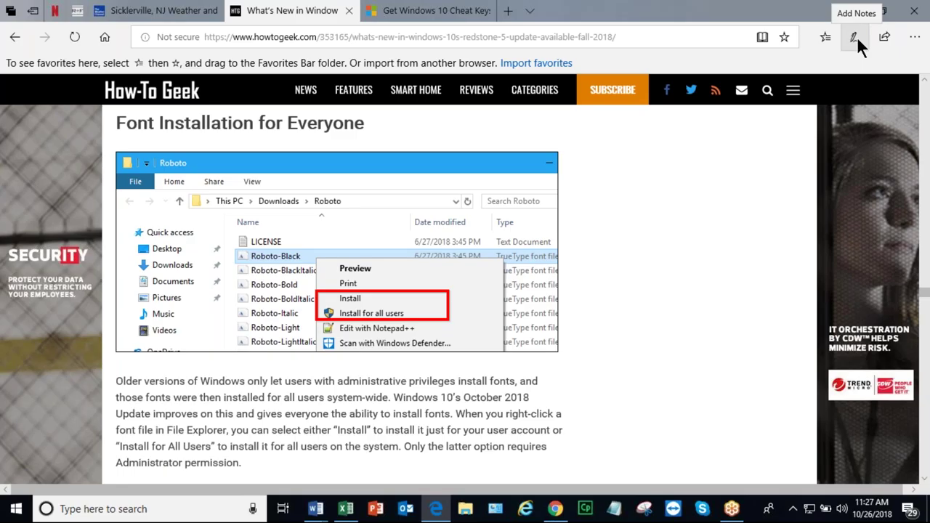
Step: Start a web note and draw a red ballpoint arrow pointing at the font Install options
left_click(856, 36)
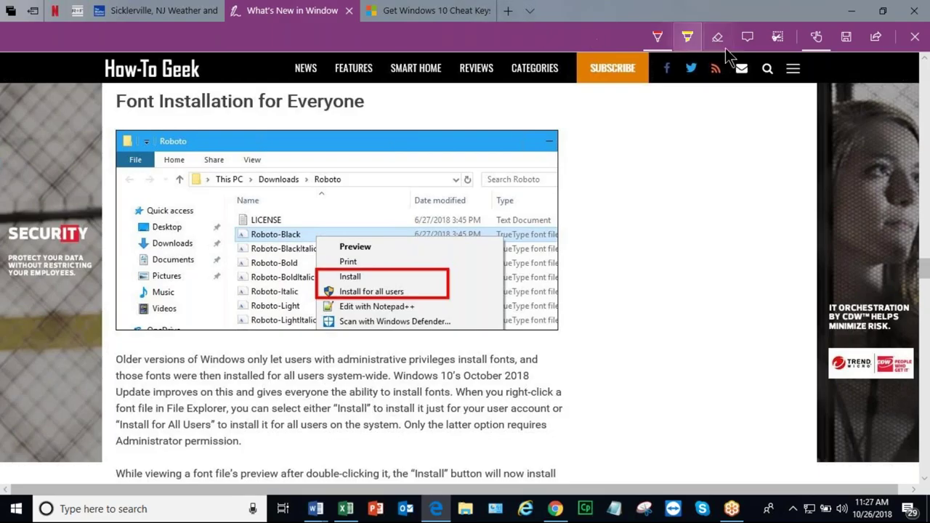
left_click(658, 41)
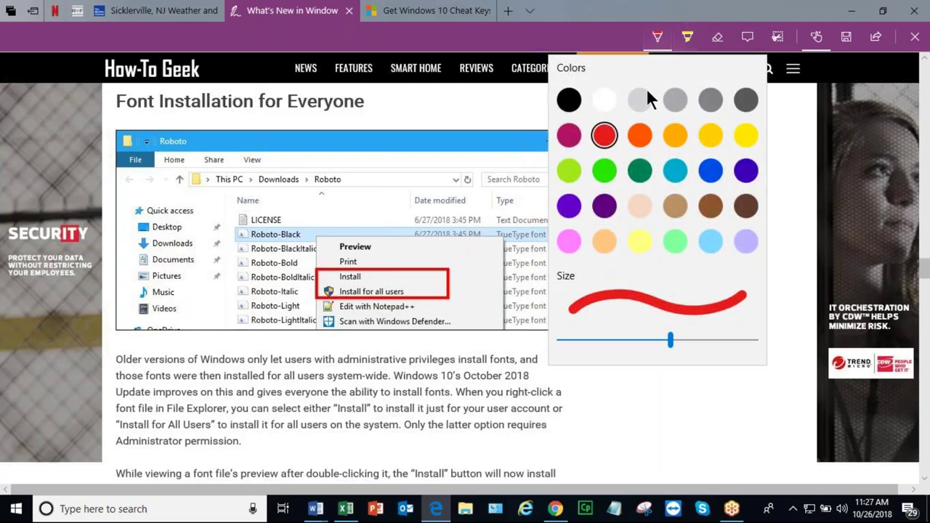
left_click(602, 134)
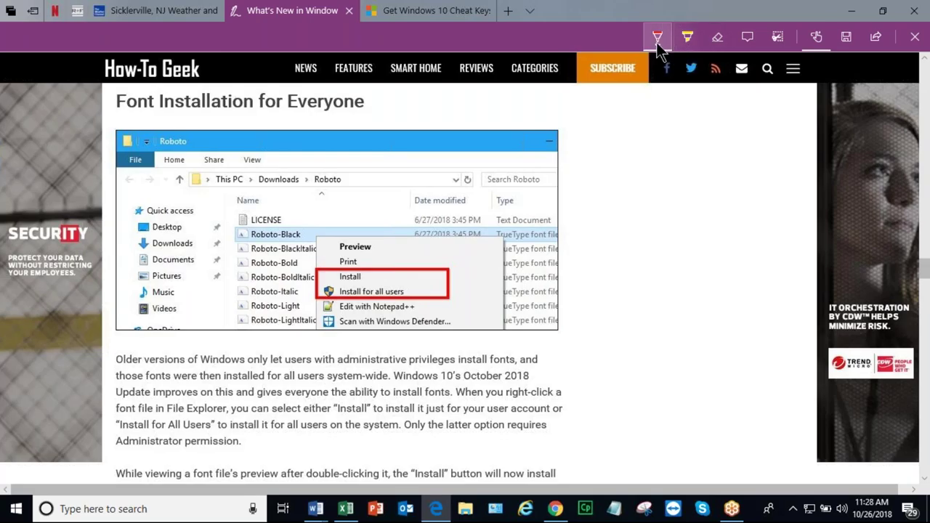
mouse_move(642, 136)
left_mouse_down()
mouse_move(482, 226)
mouse_move(440, 233)
left_mouse_up()
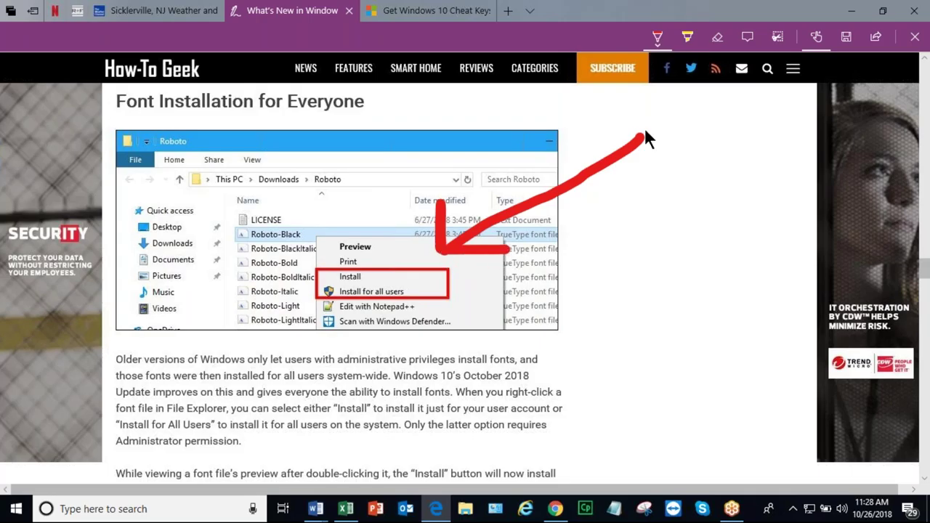
left_click(679, 44)
Step: Highlight the paragraph below the font screenshot in yellow at a thick size of about 52
left_click(689, 37)
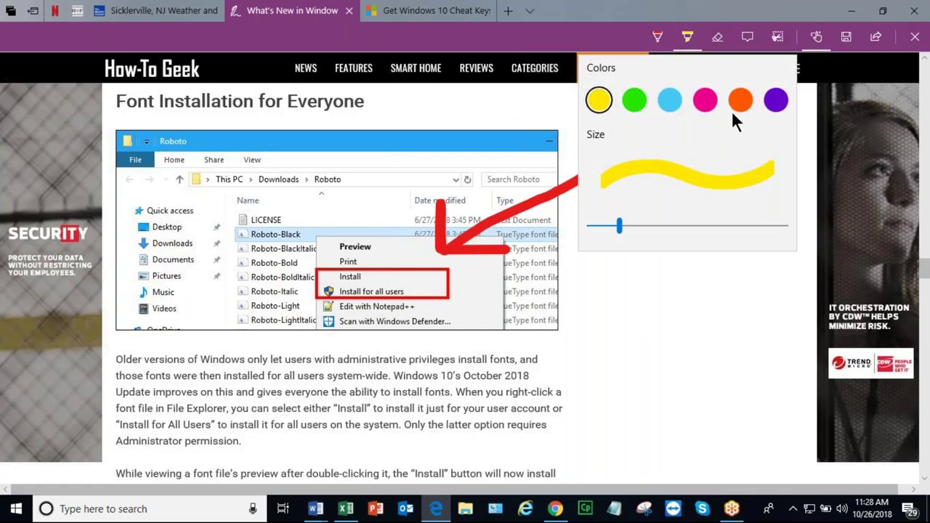
left_click(595, 101)
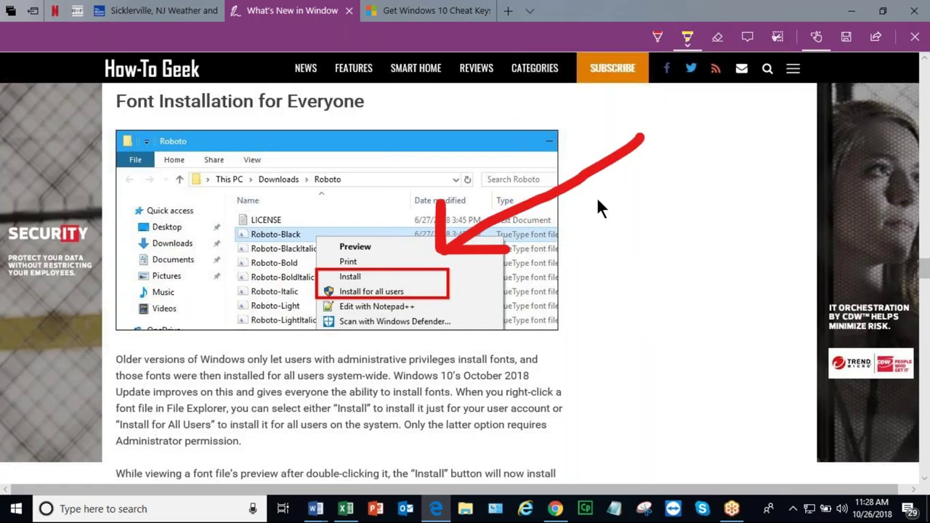
left_click(691, 36)
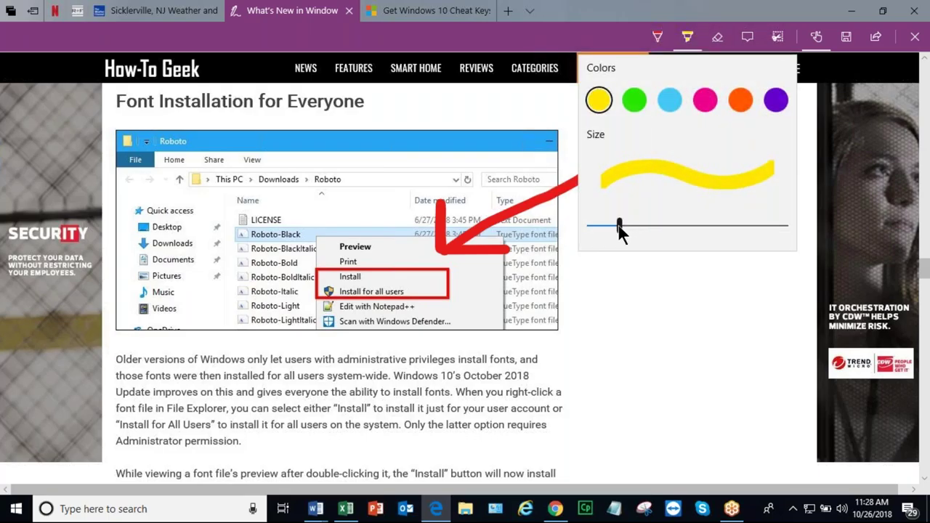
mouse_move(619, 227)
left_mouse_down()
mouse_move(680, 226)
mouse_move(591, 230)
mouse_move(741, 231)
left_mouse_up()
left_click(413, 357)
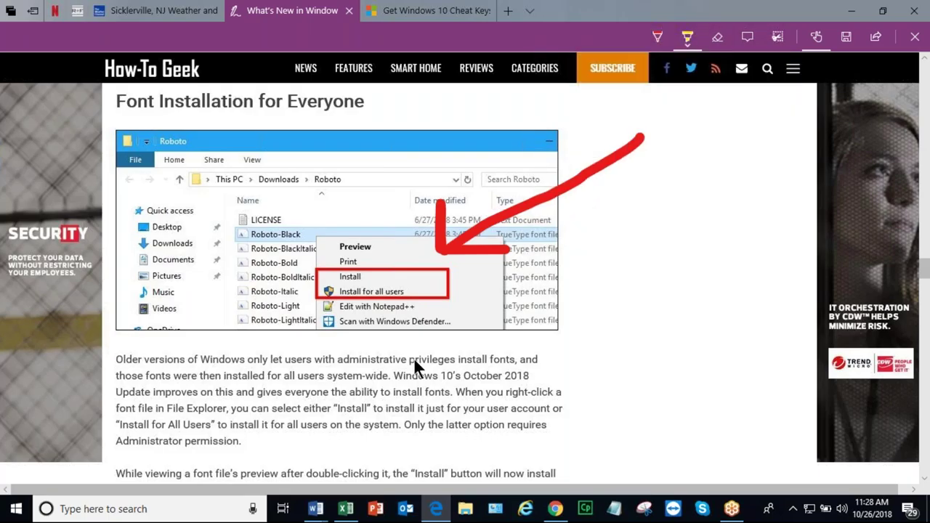
mouse_move(144, 369)
left_mouse_down()
mouse_move(503, 367)
mouse_move(471, 410)
mouse_move(116, 428)
left_mouse_up()
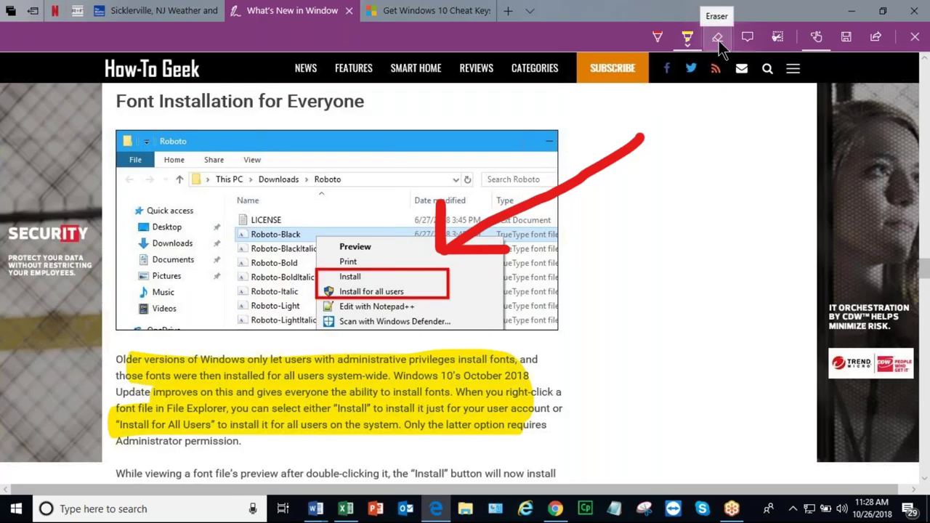
Step: Draw two stray red pen lines across the screenshot, then erase them
left_click(656, 38)
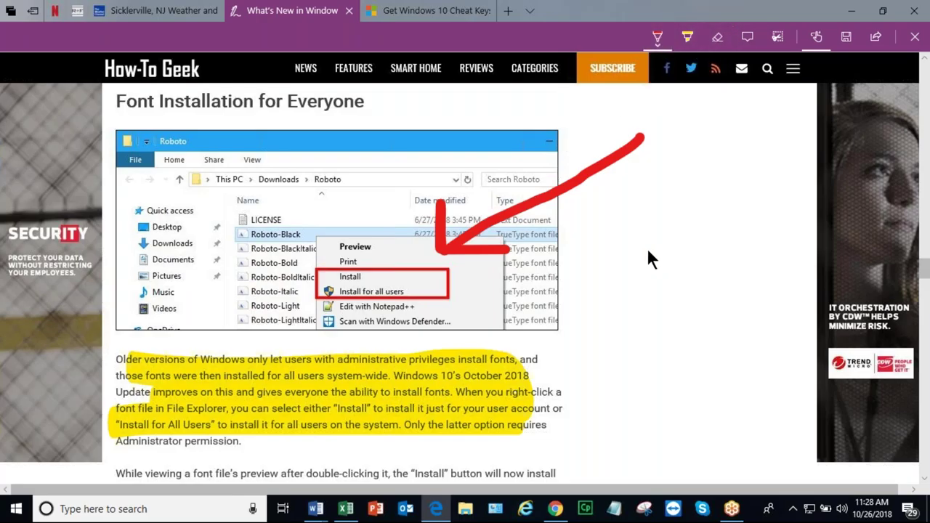
left_click_drag(648, 252, 291, 311)
left_click_drag(145, 325, 770, 323)
left_click(715, 39)
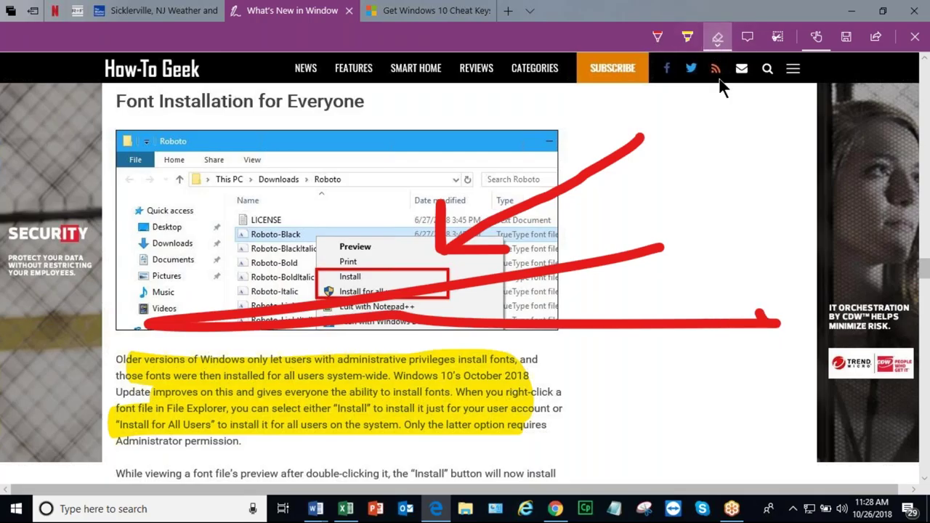
left_click(607, 262)
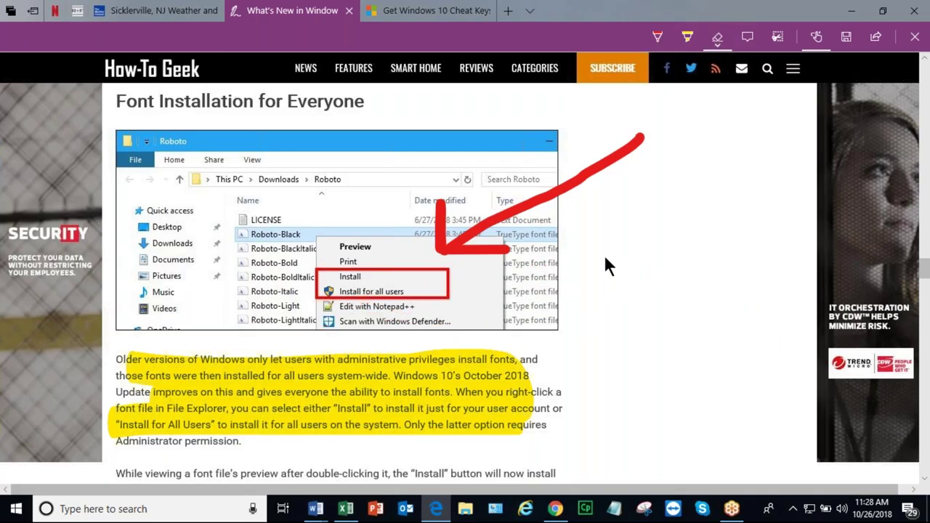
Step: Add a note by the arrow: 'You can find this online goolgle it Font installation for everyone on Windows 10'
left_click(751, 42)
left_click(694, 363)
left_click(798, 362)
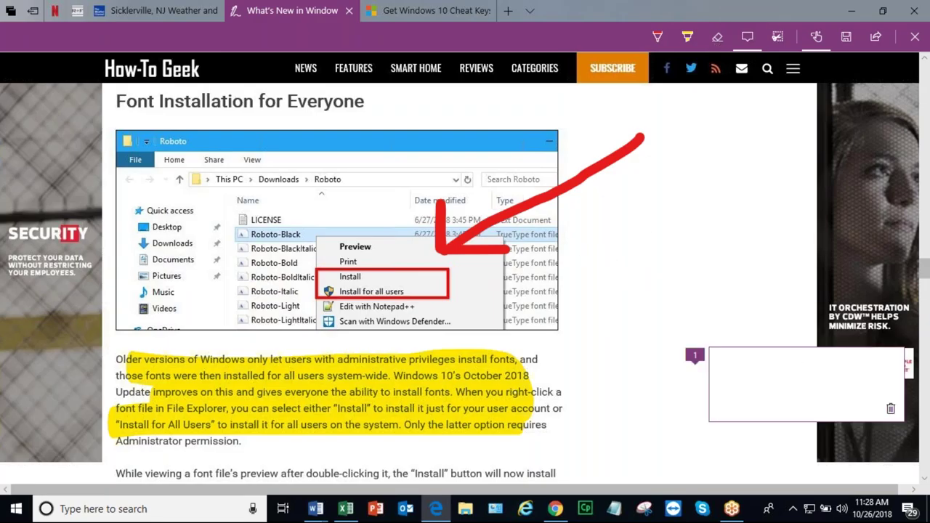
type("You can find this on")
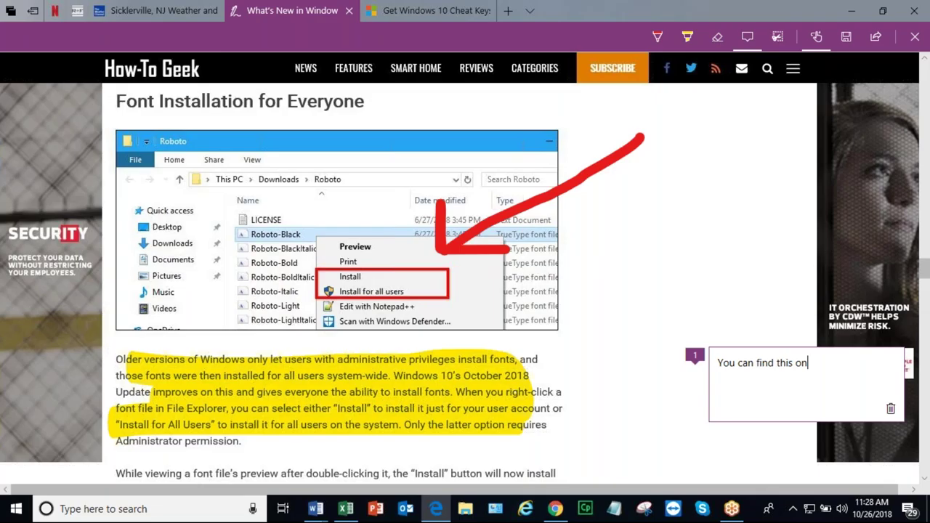
type("line goolgle it Fon")
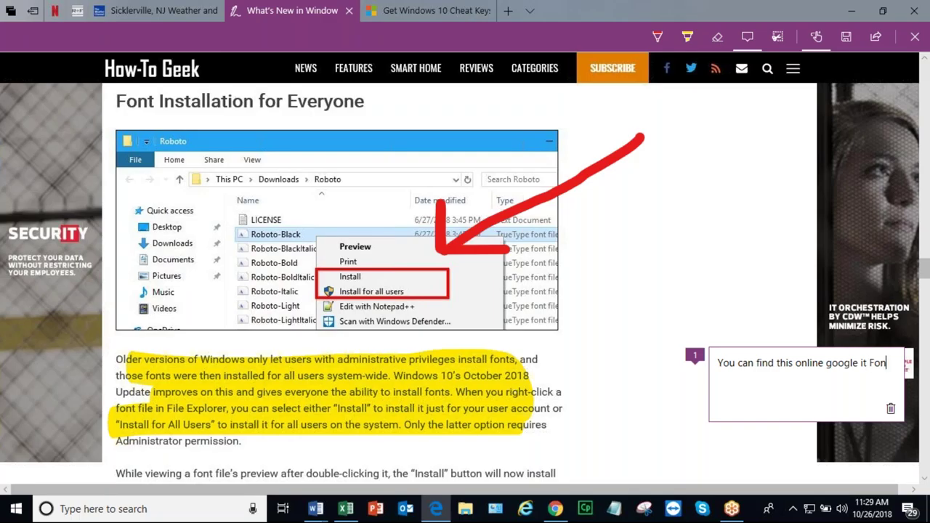
type("t installation for e")
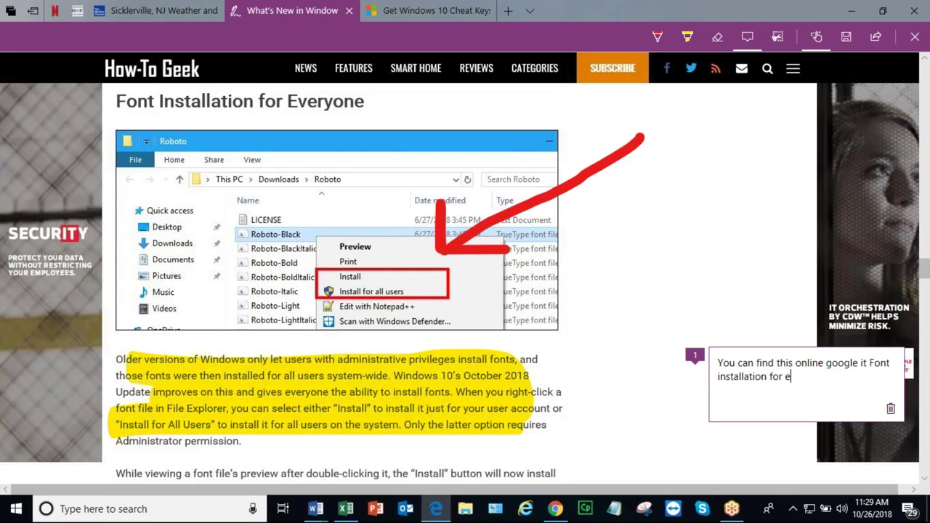
type("veryone on Windows 10")
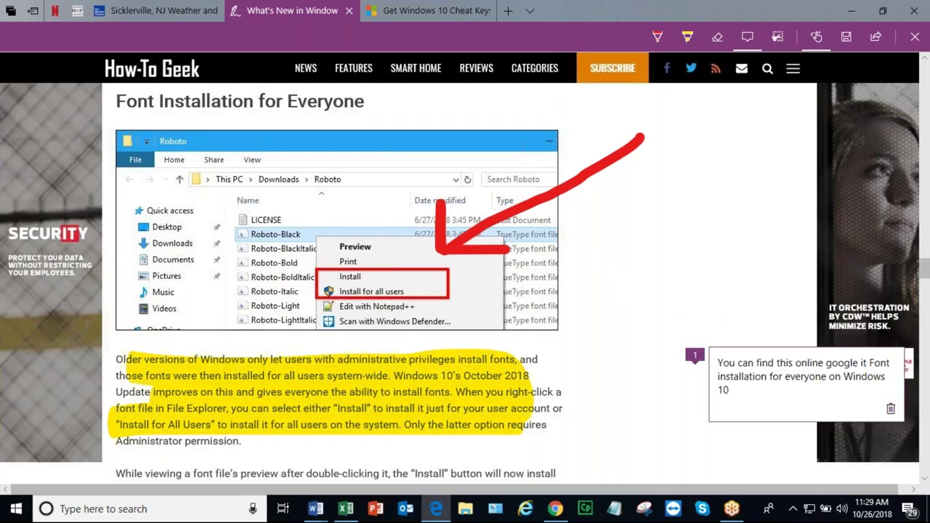
left_click_drag(695, 355, 597, 245)
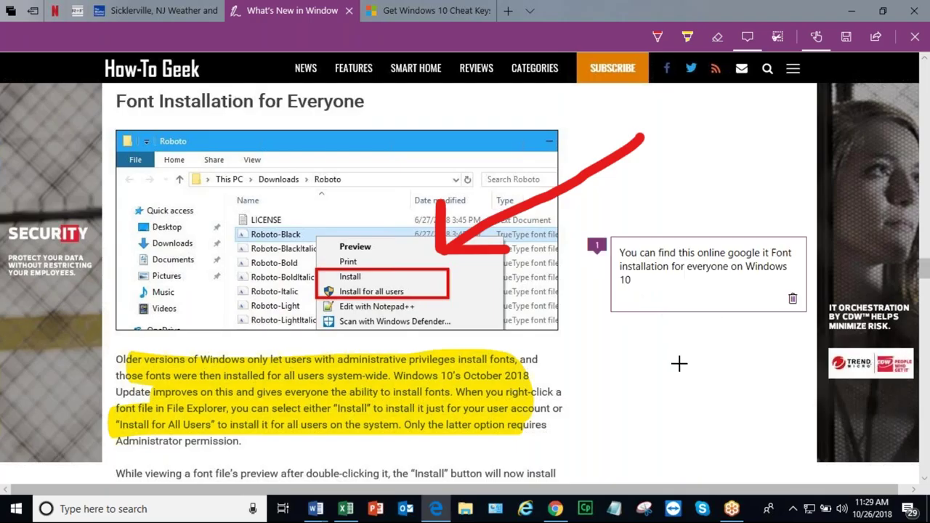
left_click(628, 194)
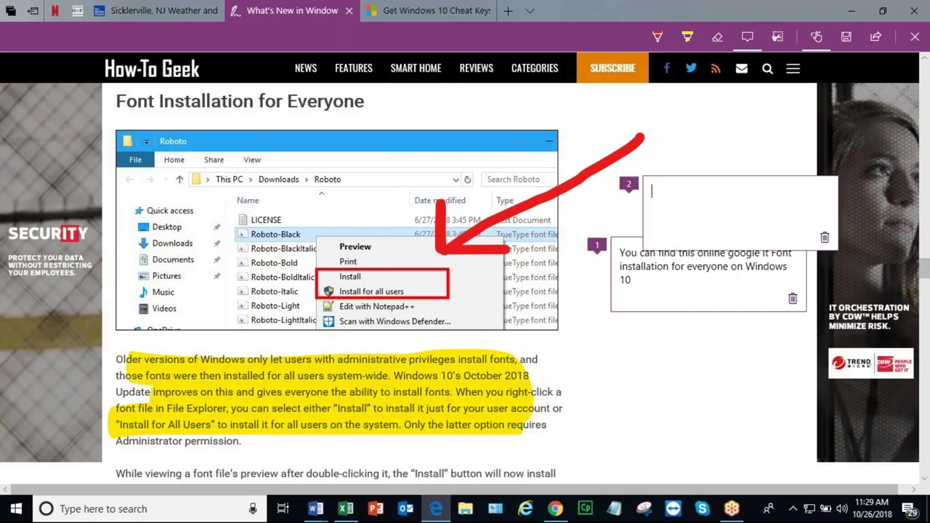
left_click(825, 238)
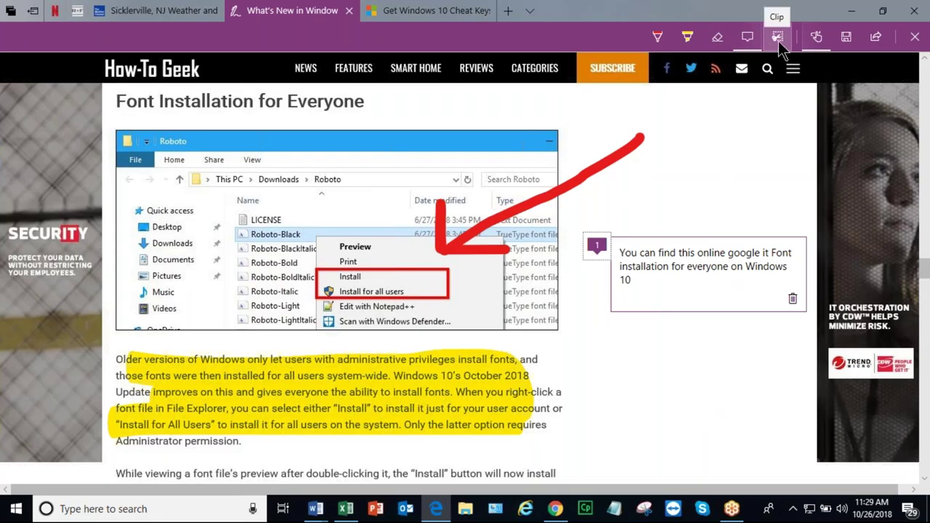
left_click(816, 38)
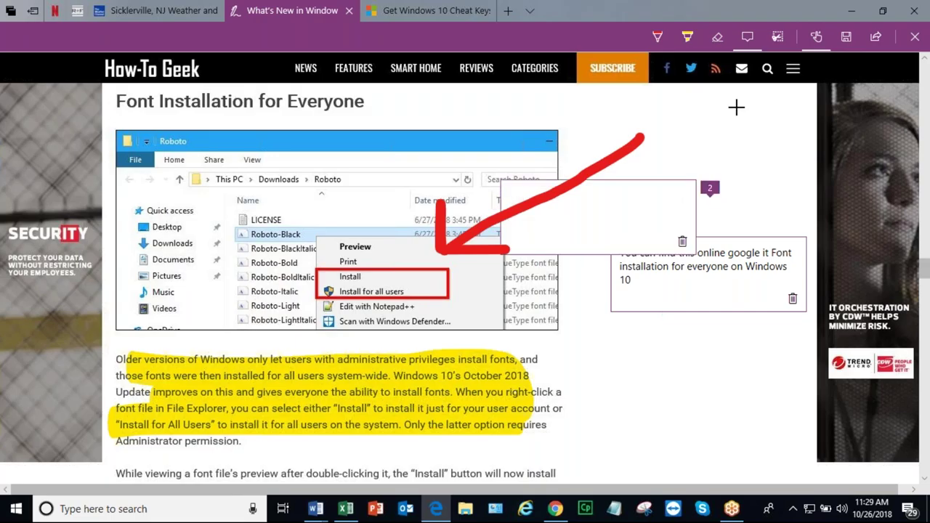
left_click(690, 40)
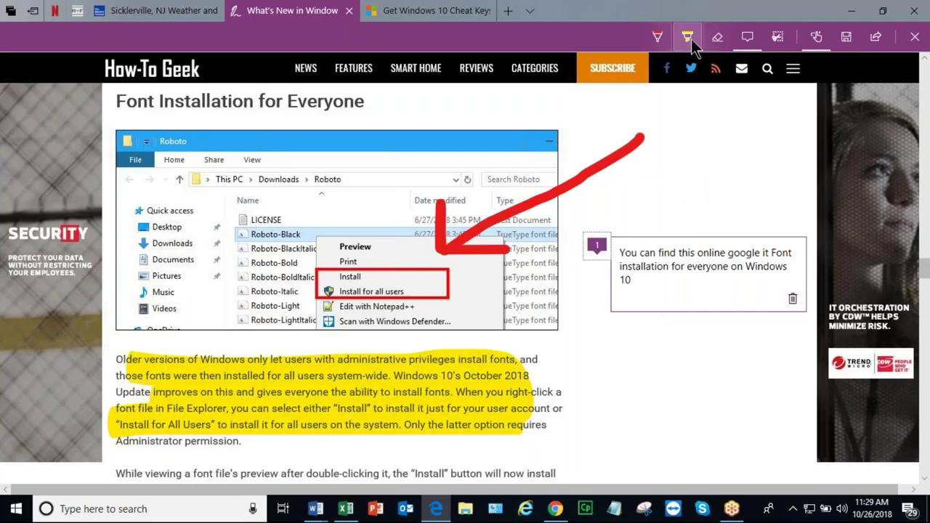
left_click(817, 38)
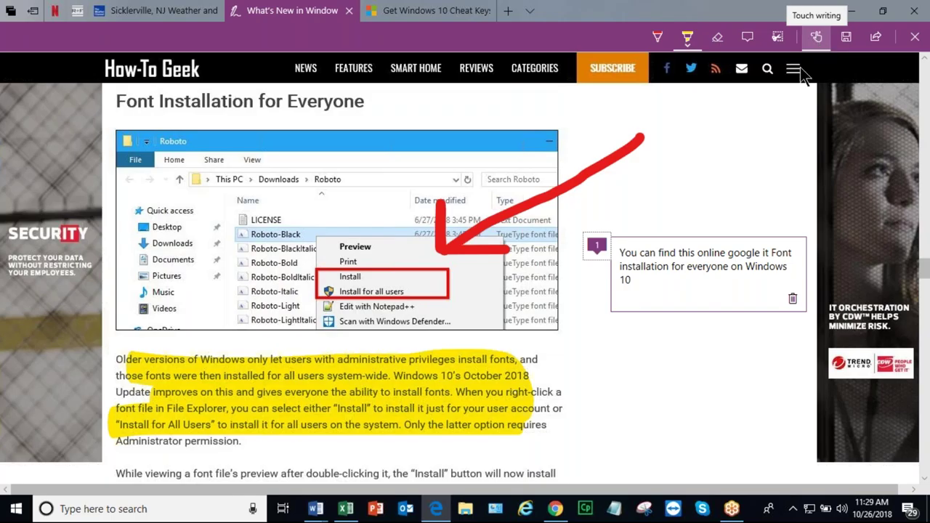
Step: Open the Share pane for the web note and scroll through OneNote, Mail, Twitter and other apps
left_click(877, 38)
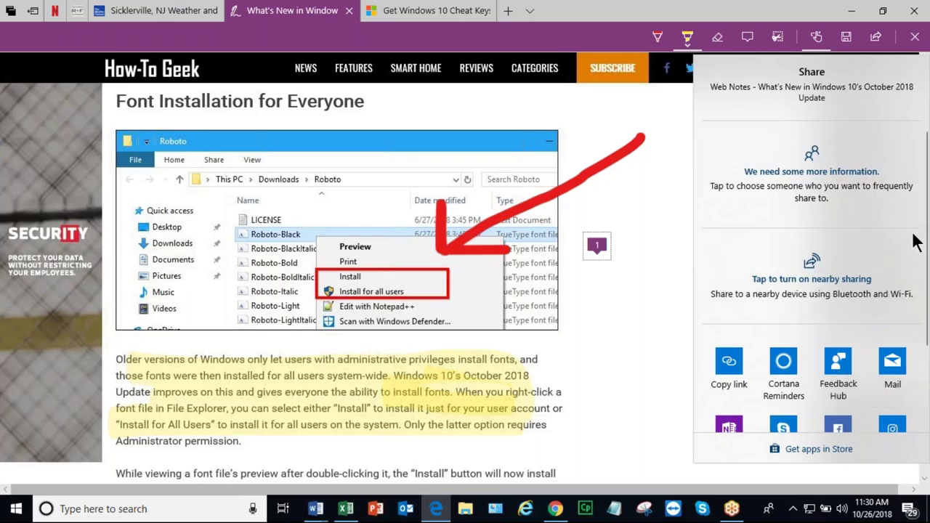
scroll(917, 242, "down", 2)
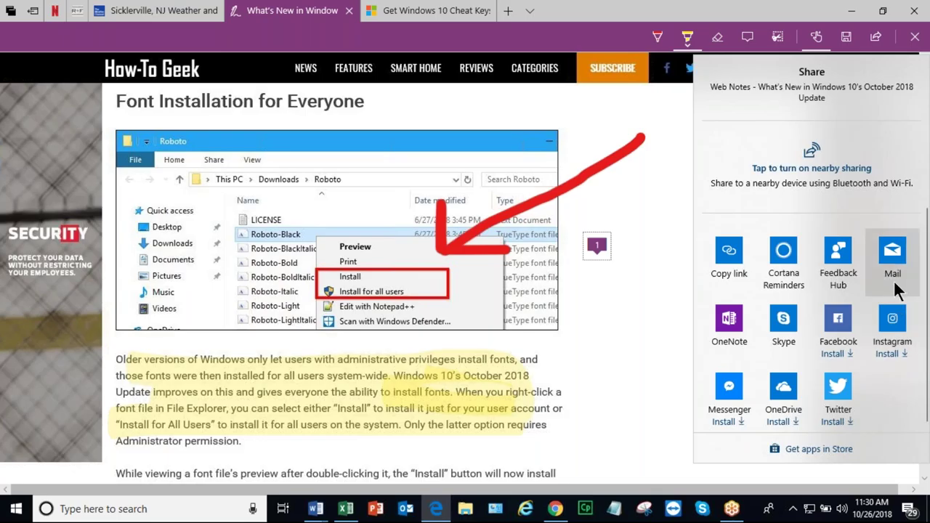
Step: Dismiss the Share pane without sharing, returning to the annotated How-To Geek article
left_click(600, 18)
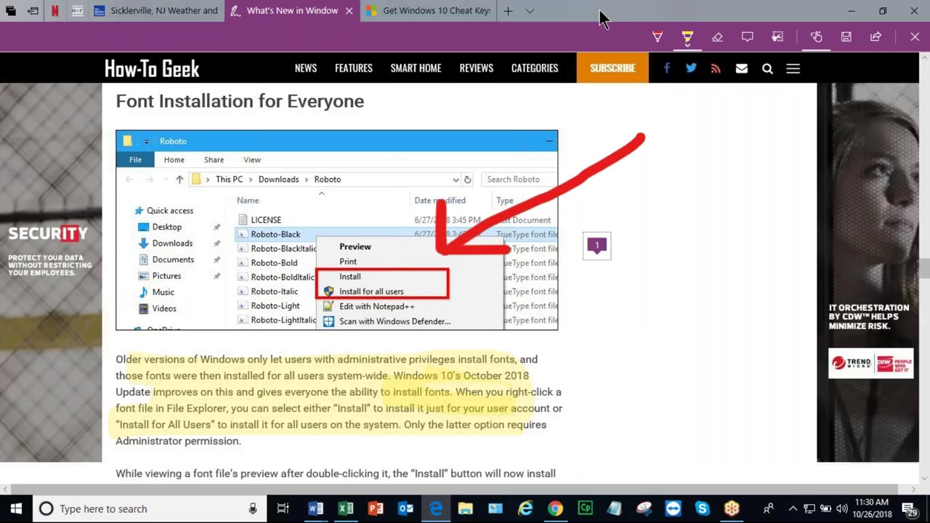